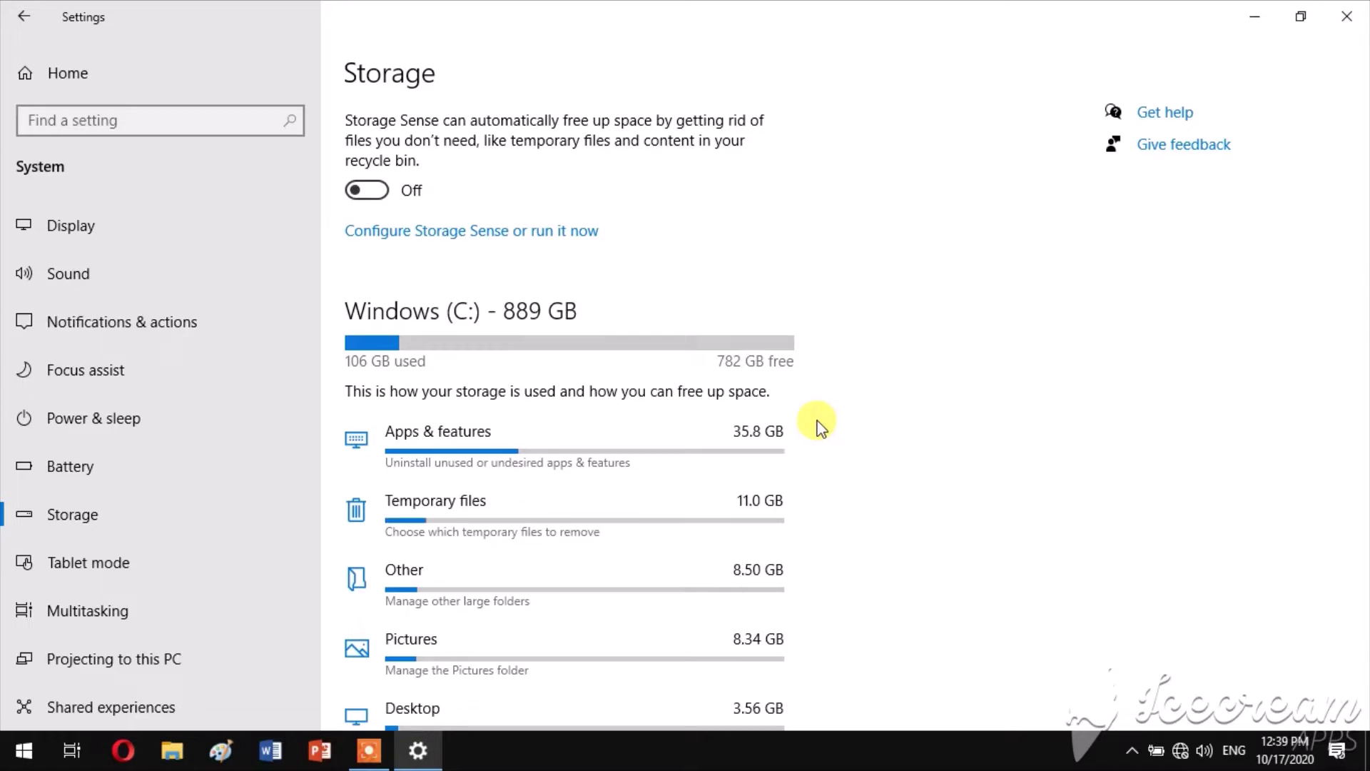
Remove the preselected temporary files from the Windows (C:) drive, leaving Downloads unselected, and close Settings.
click(761, 498)
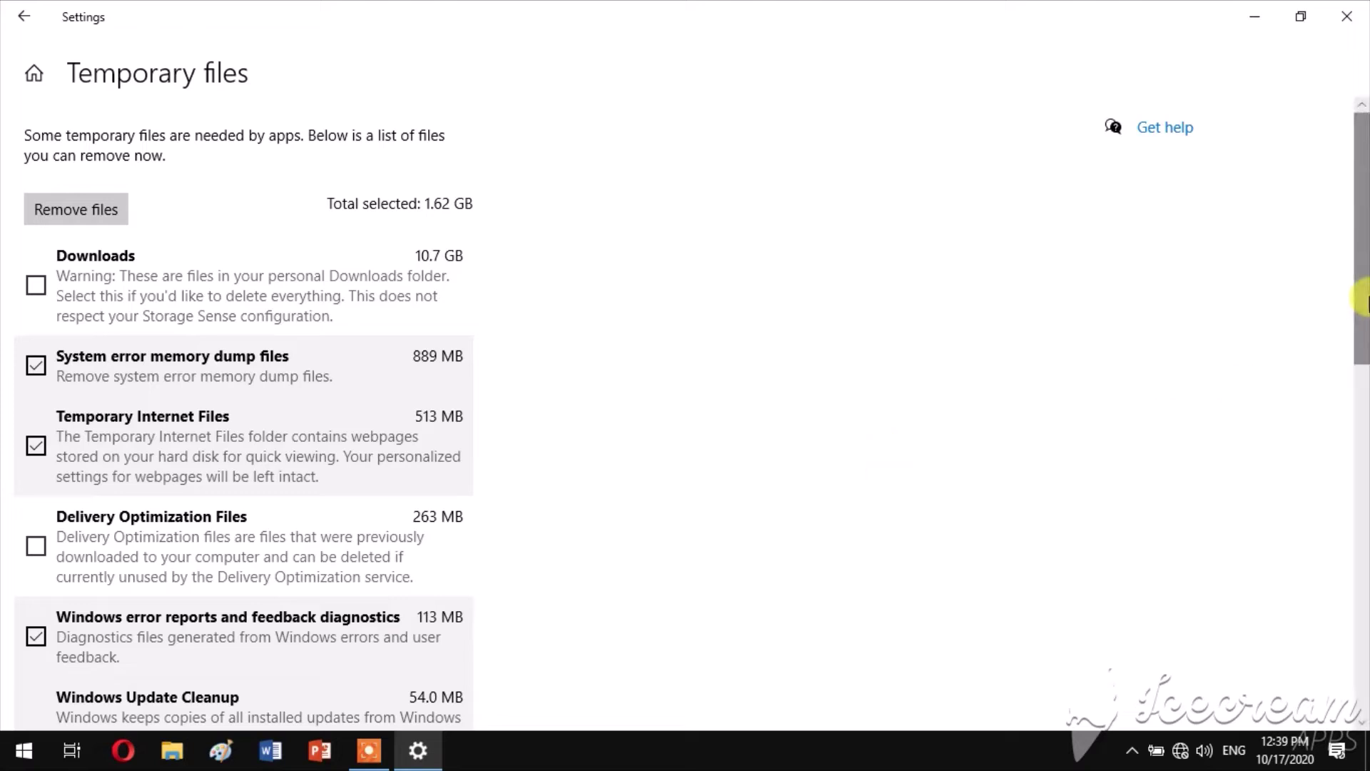
scroll(1363, 314, down, 1)
drag(1363, 323, 1363, 122)
click(104, 205)
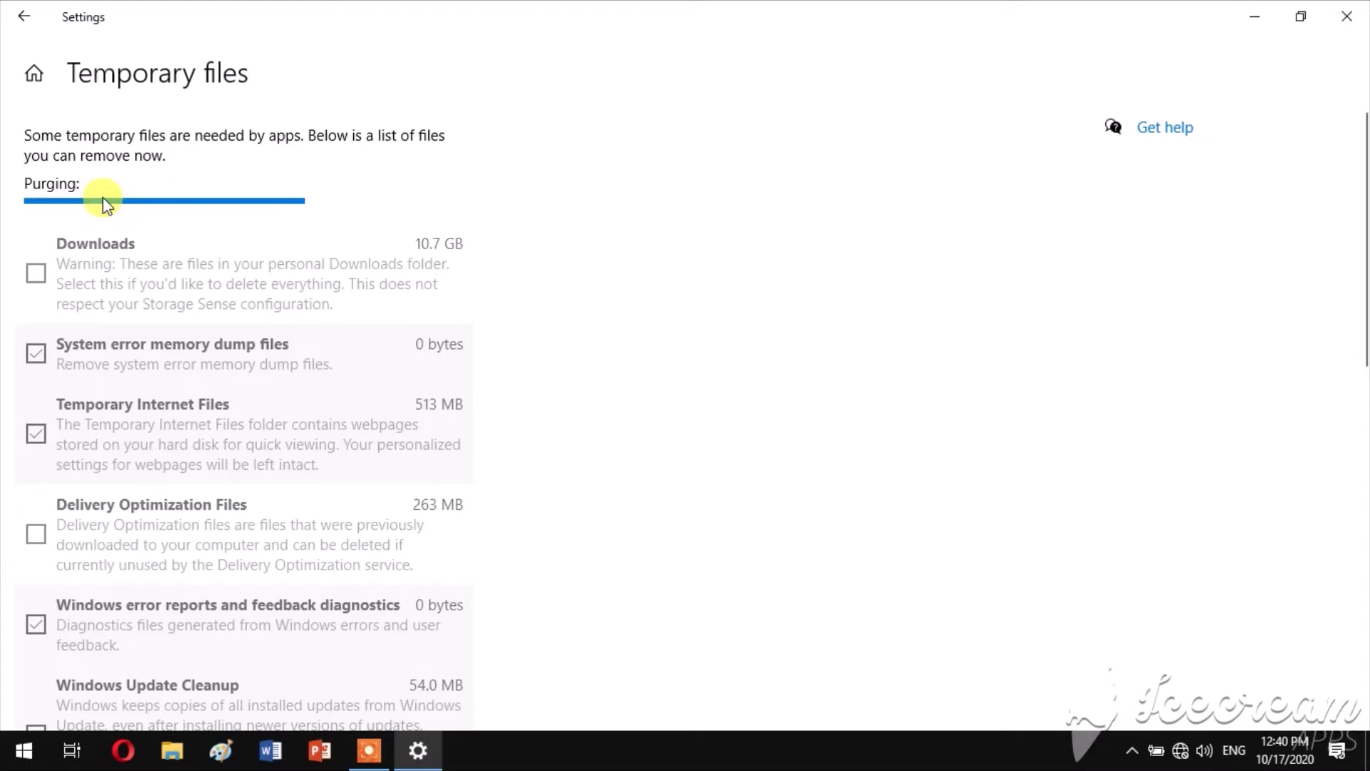
click(25, 16)
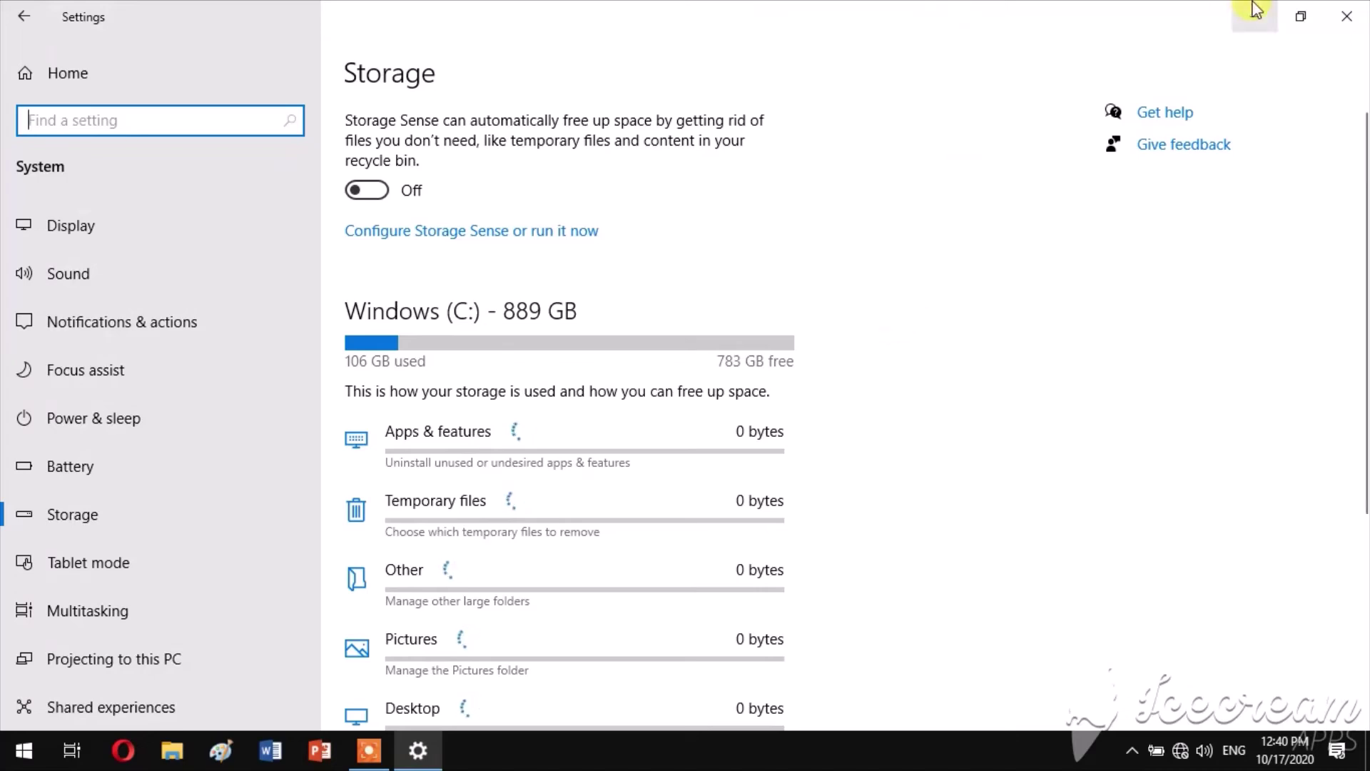
click(1346, 15)
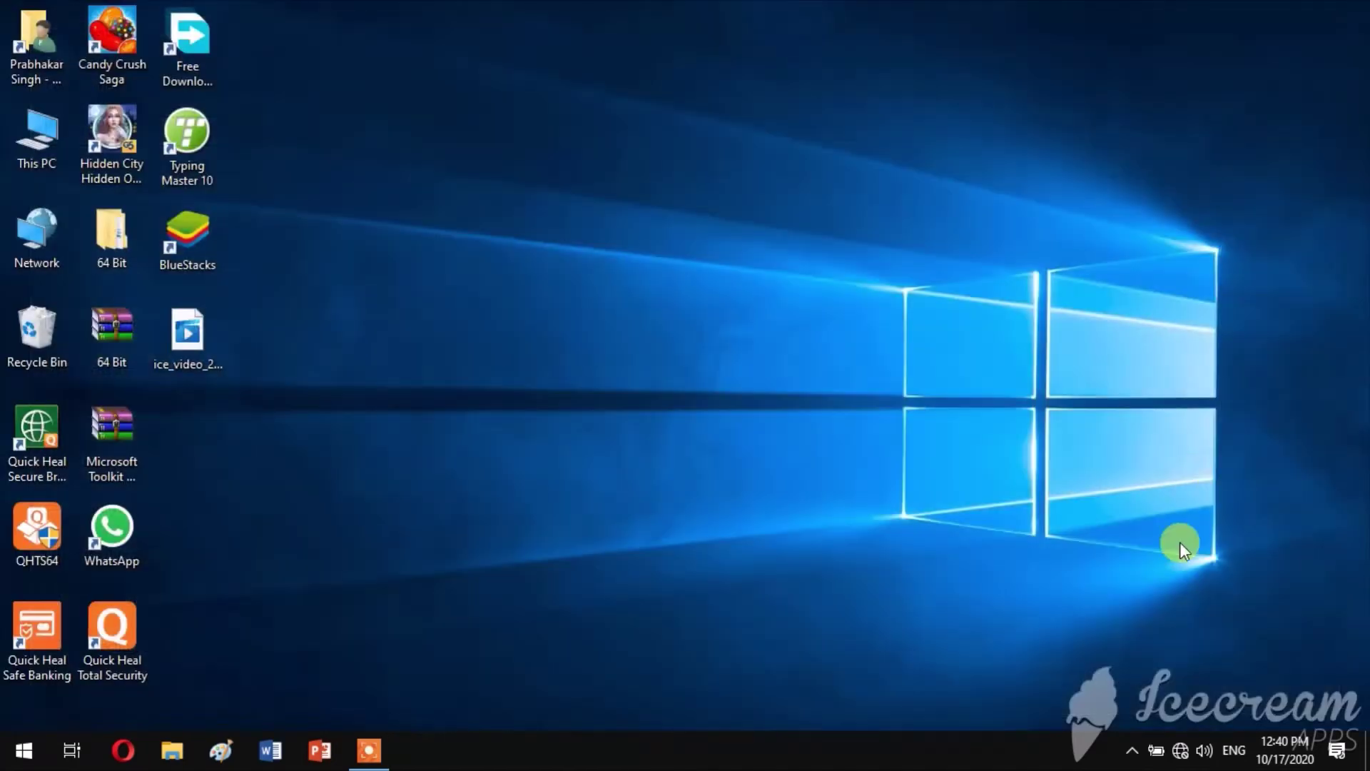
Open Task Manager in a maximized window and show its list of startup programs.
click(1131, 750)
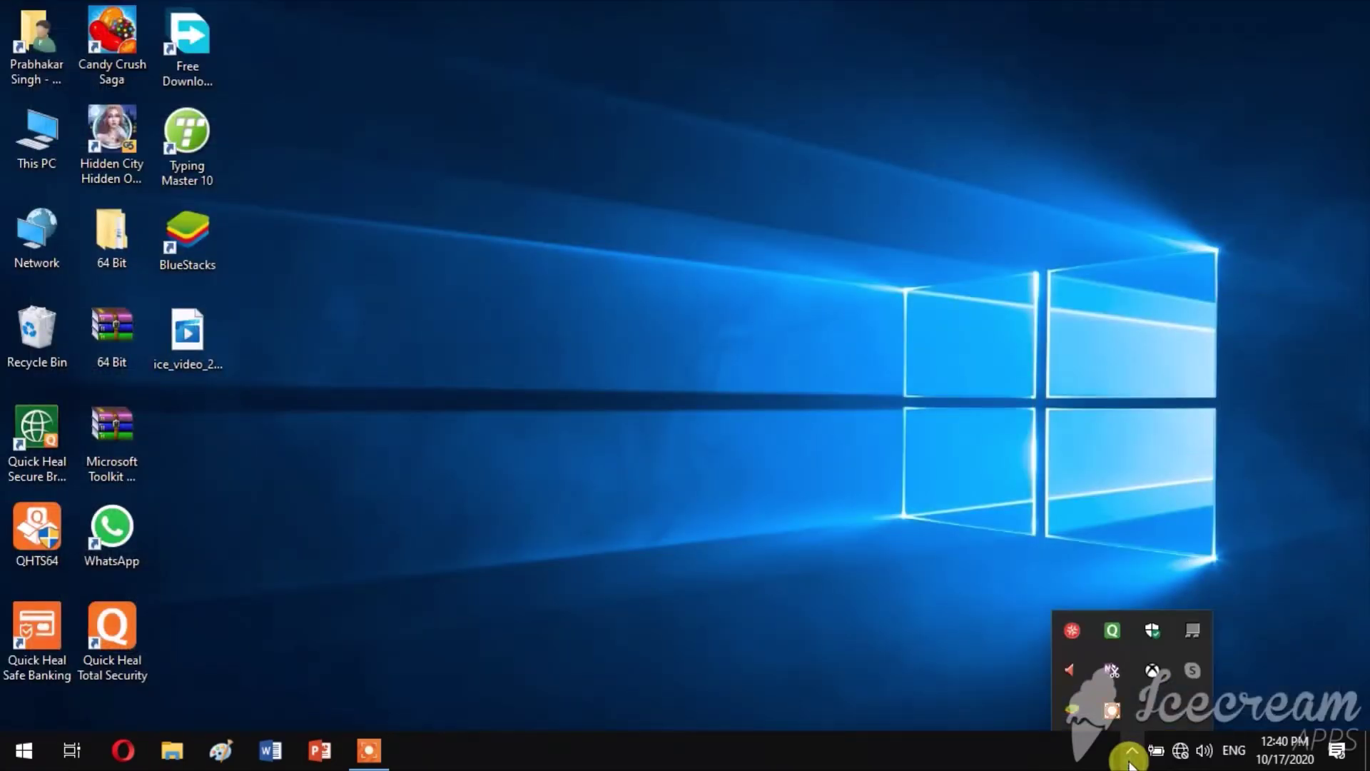
right_click(1074, 761)
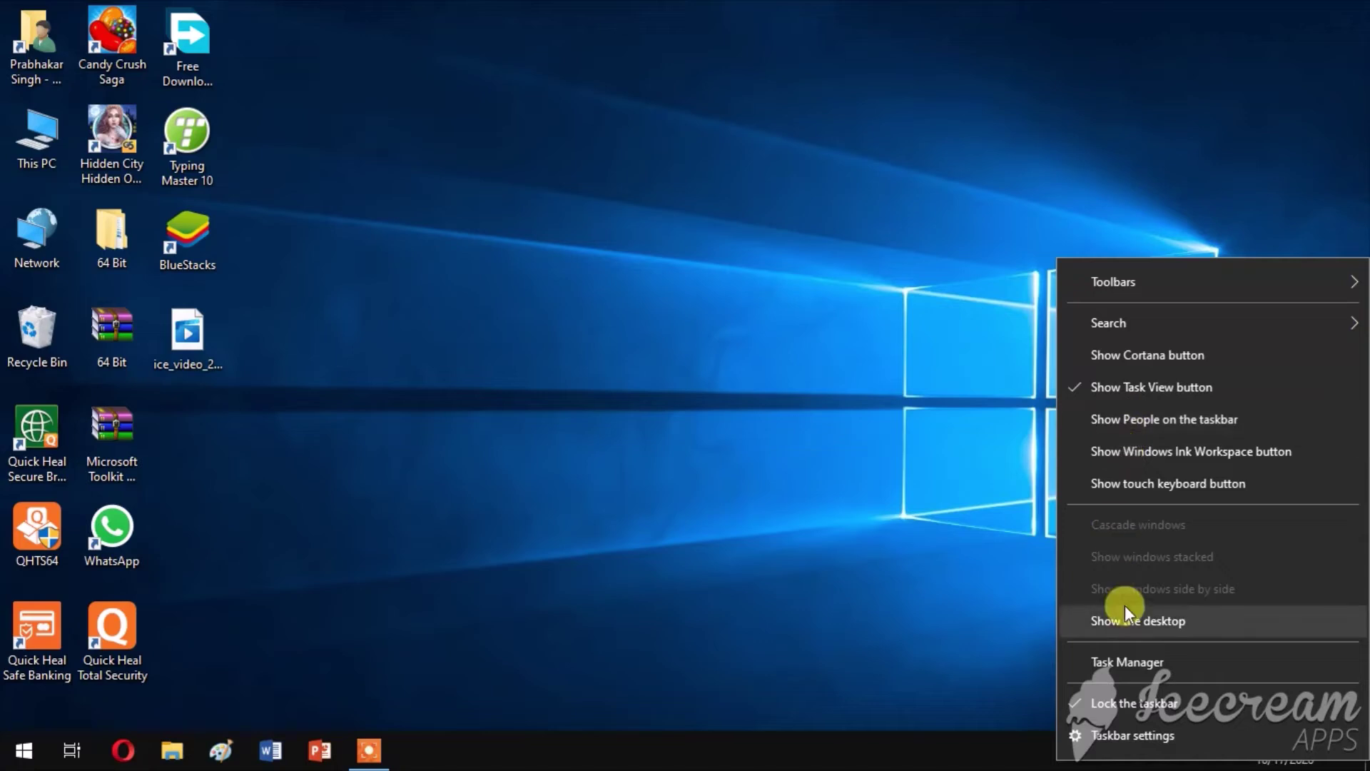
click(1136, 659)
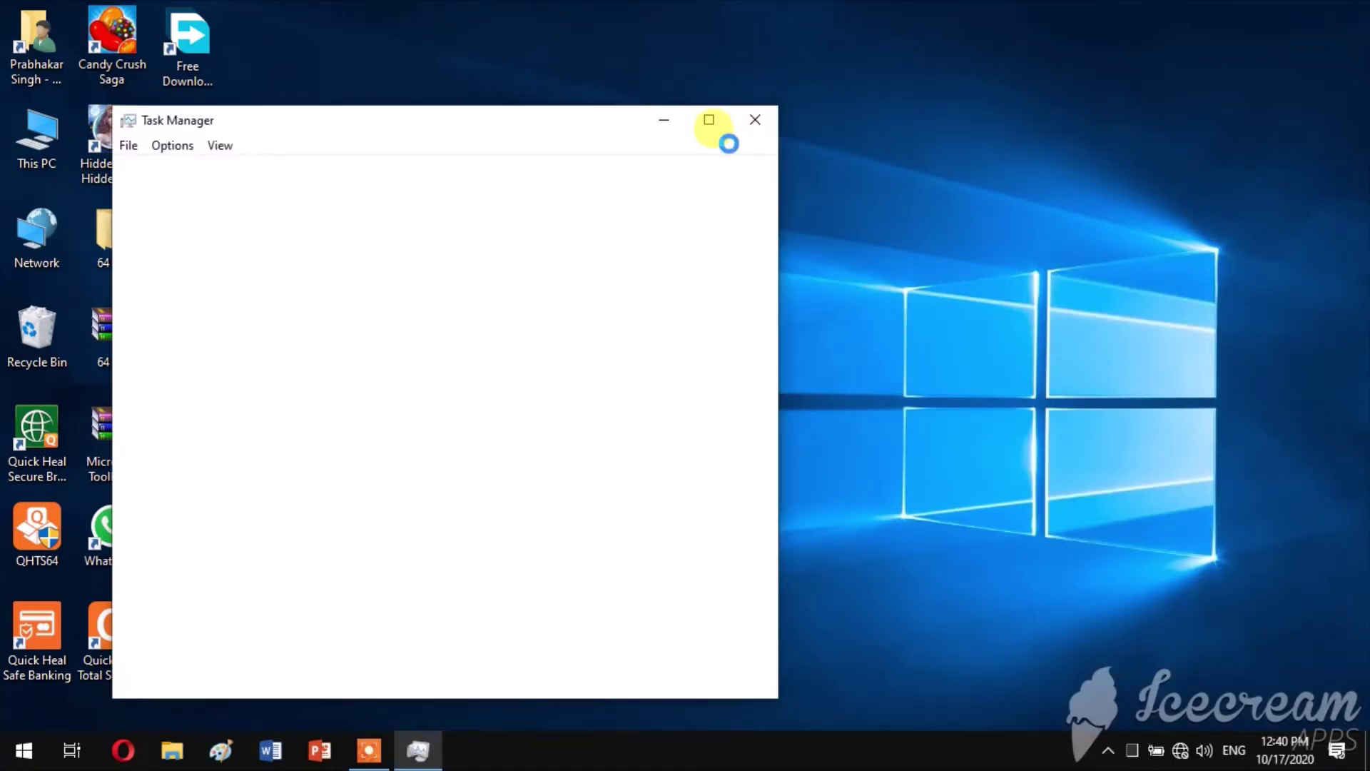
click(709, 121)
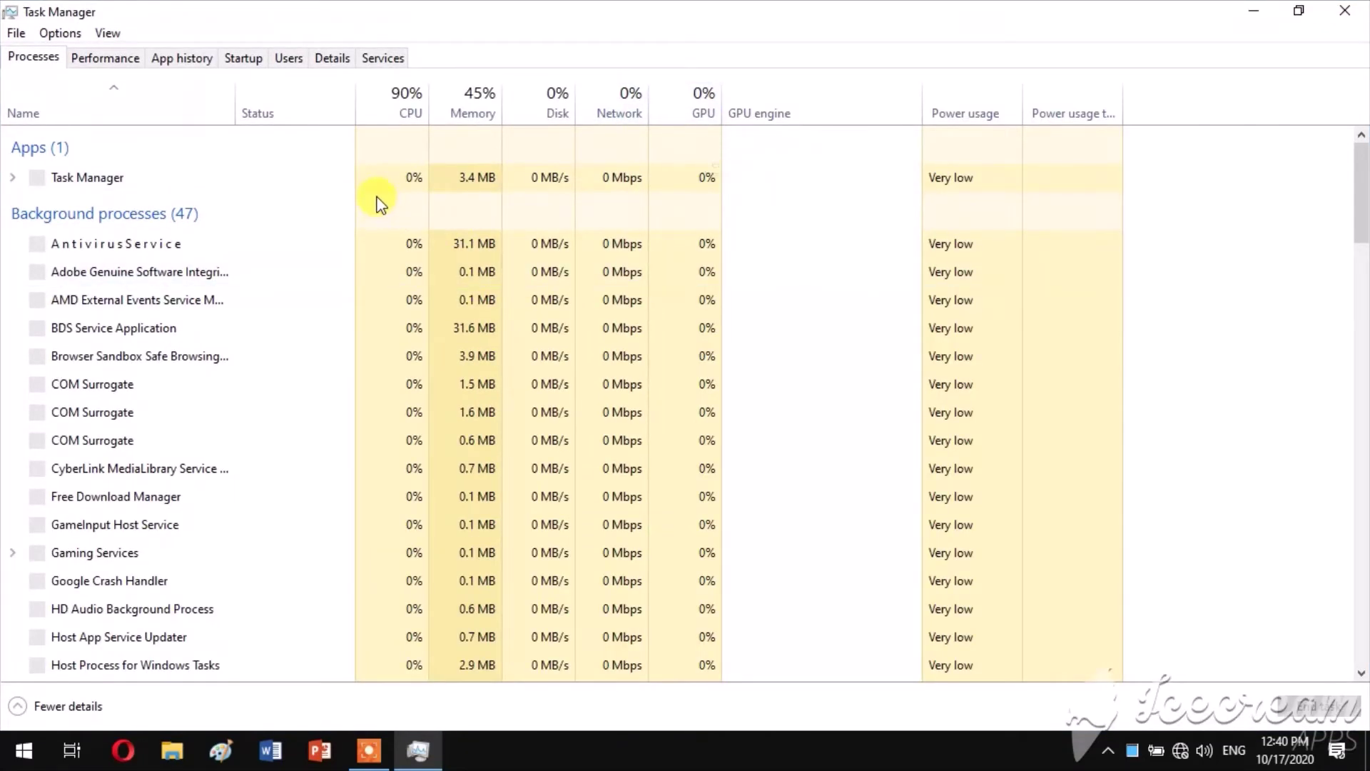
click(128, 66)
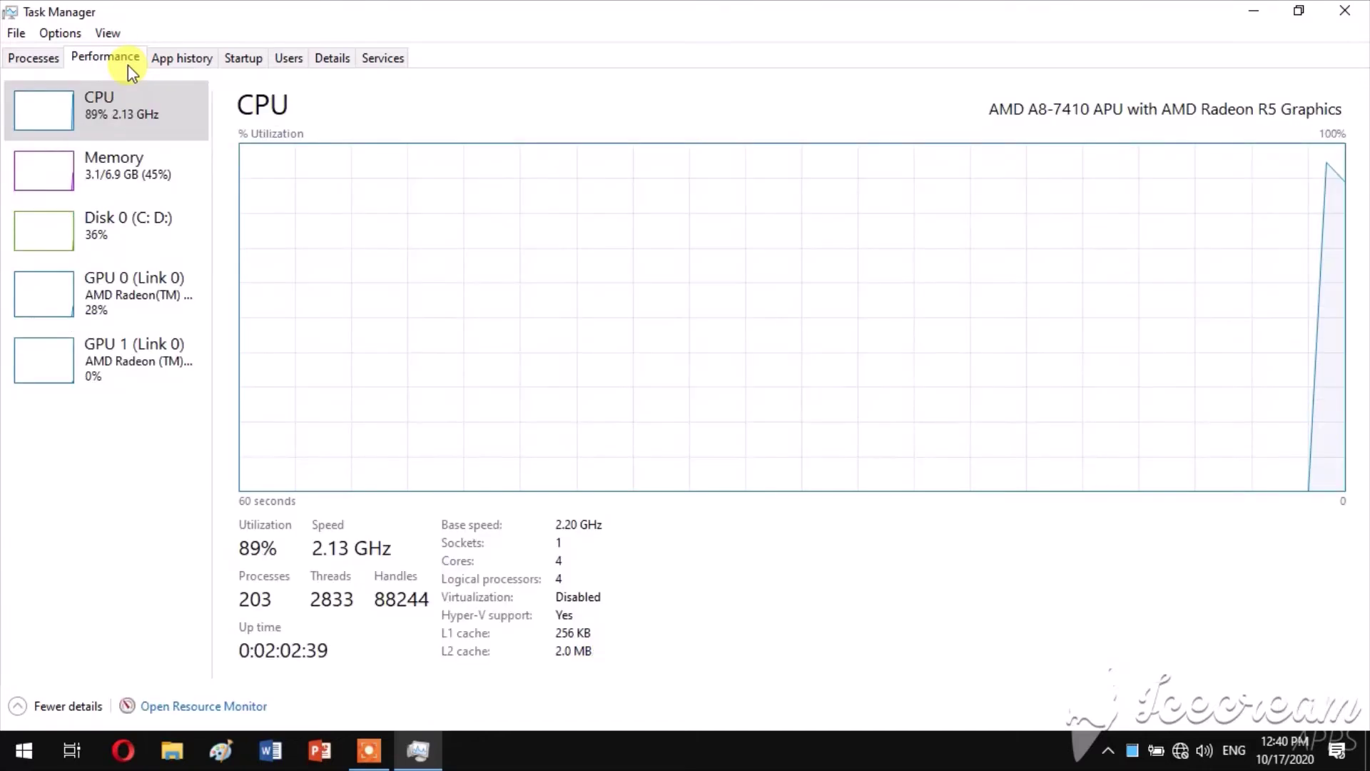
click(171, 63)
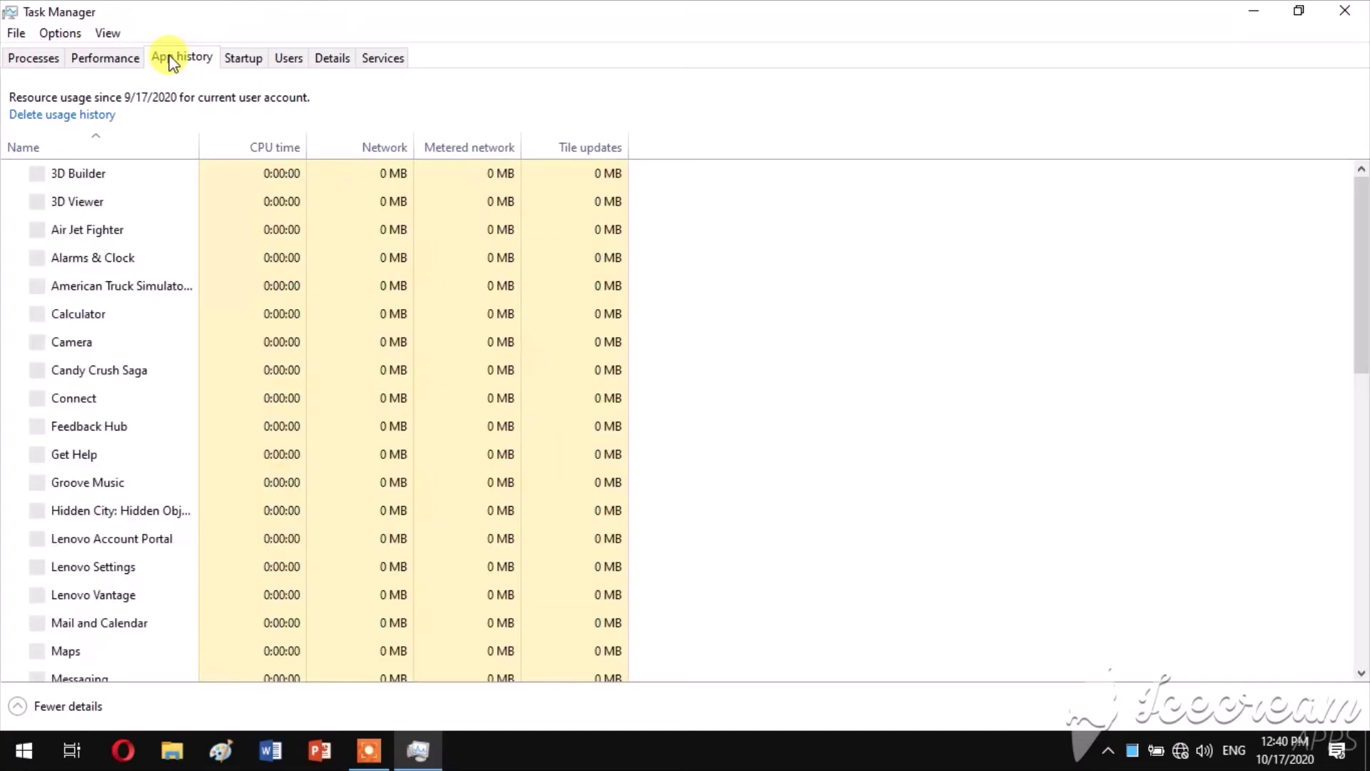
click(230, 63)
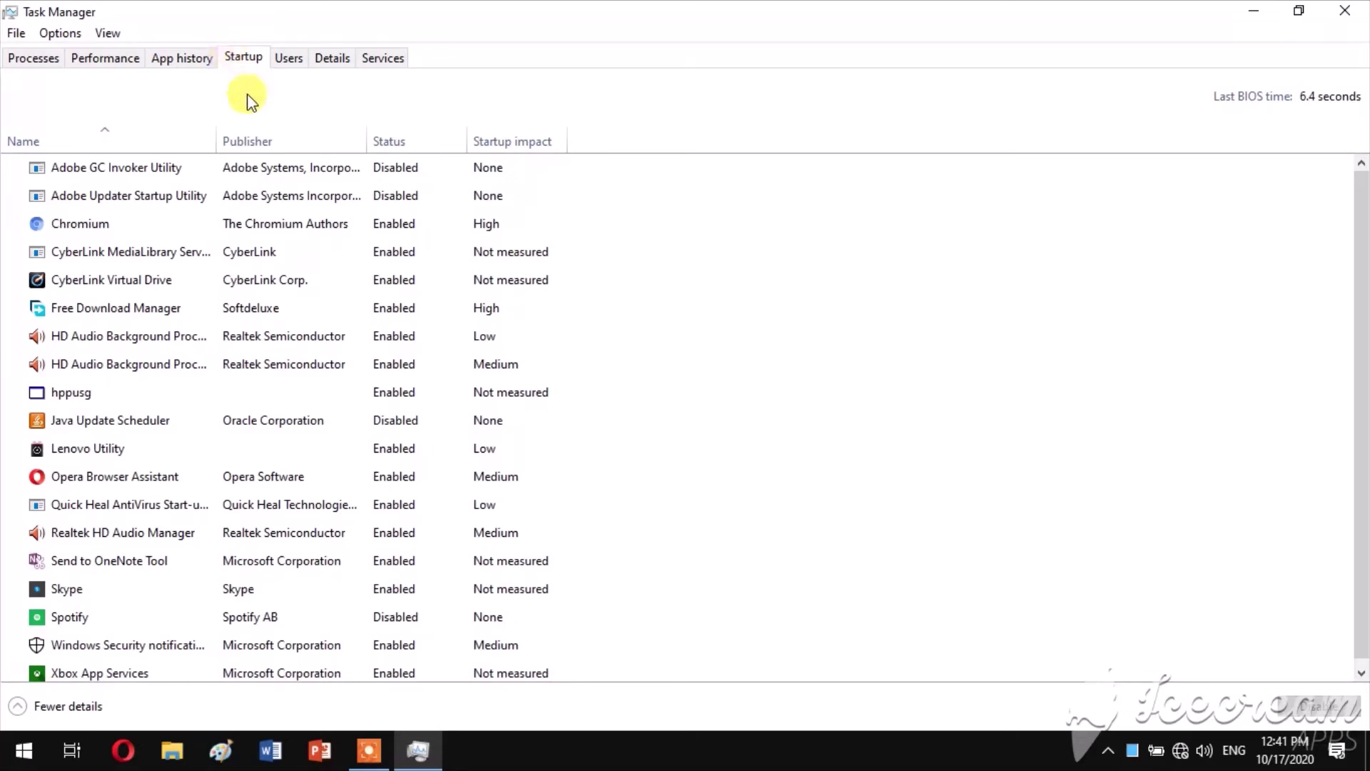
click(255, 164)
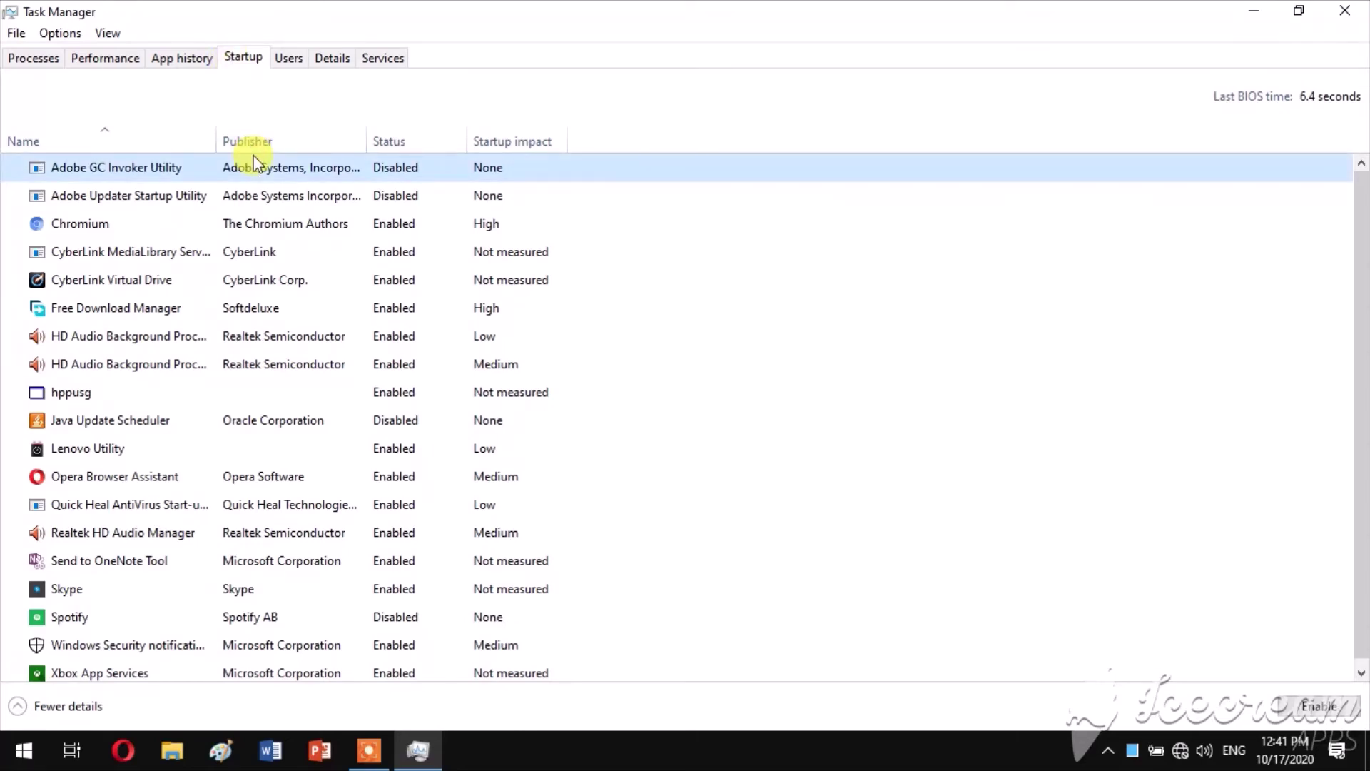
right_click(255, 164)
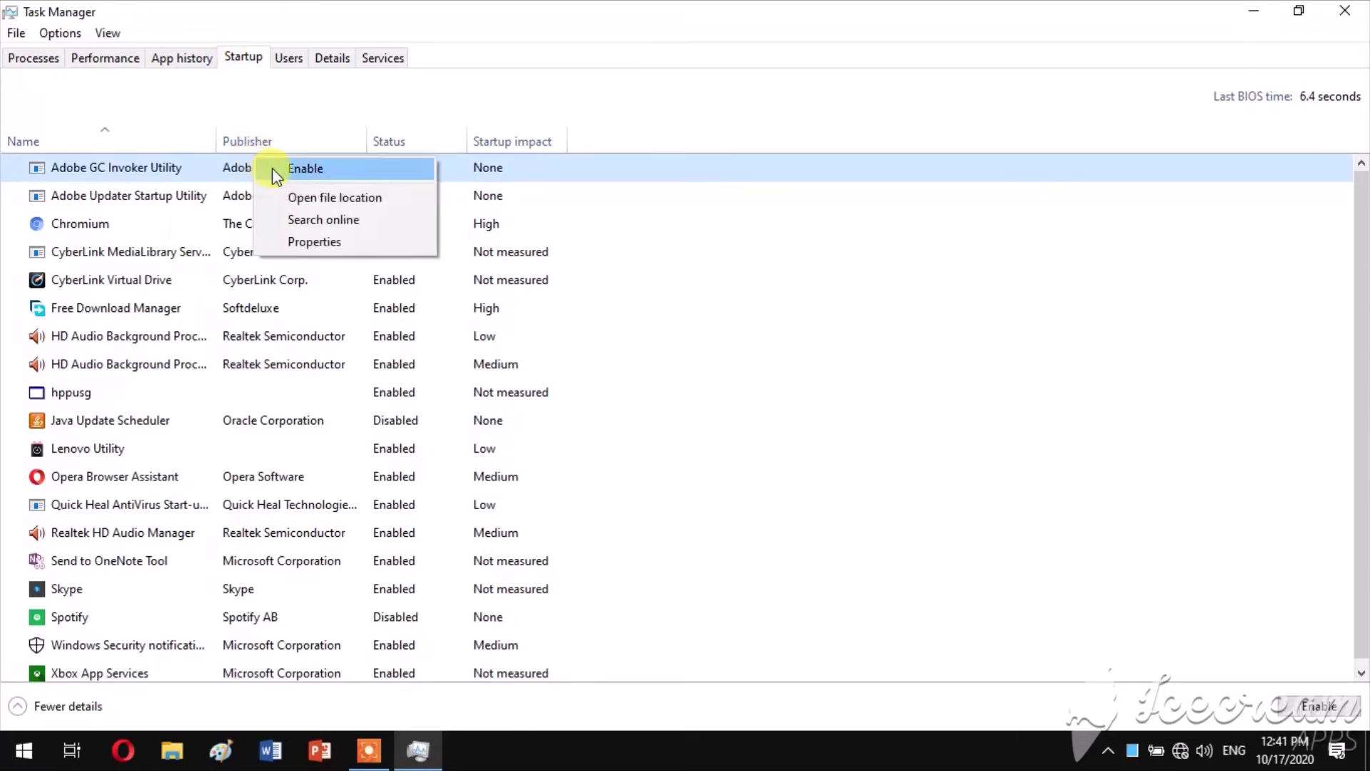
click(147, 196)
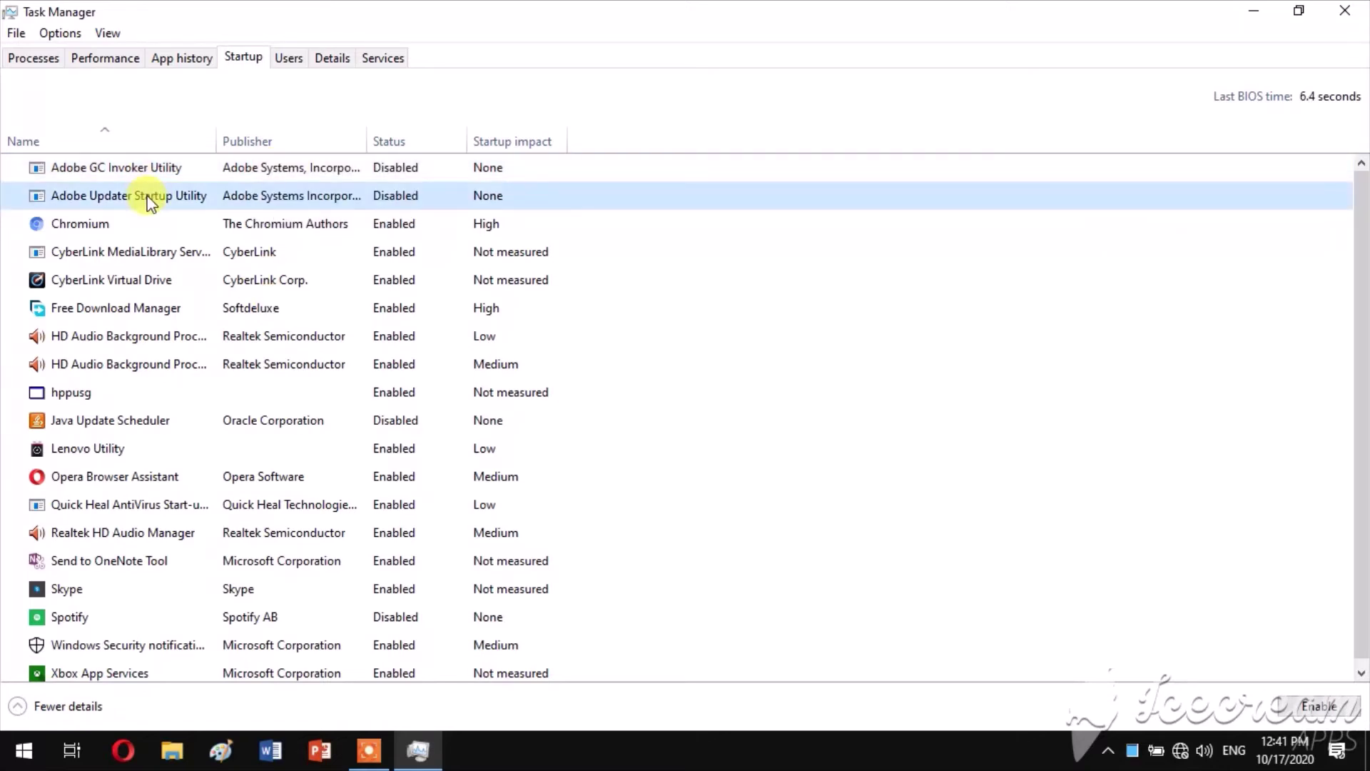
Disable Chromium, CyberLink MediaLibrary Service and CyberLink Virtual Drive at startup.
right_click(156, 217)
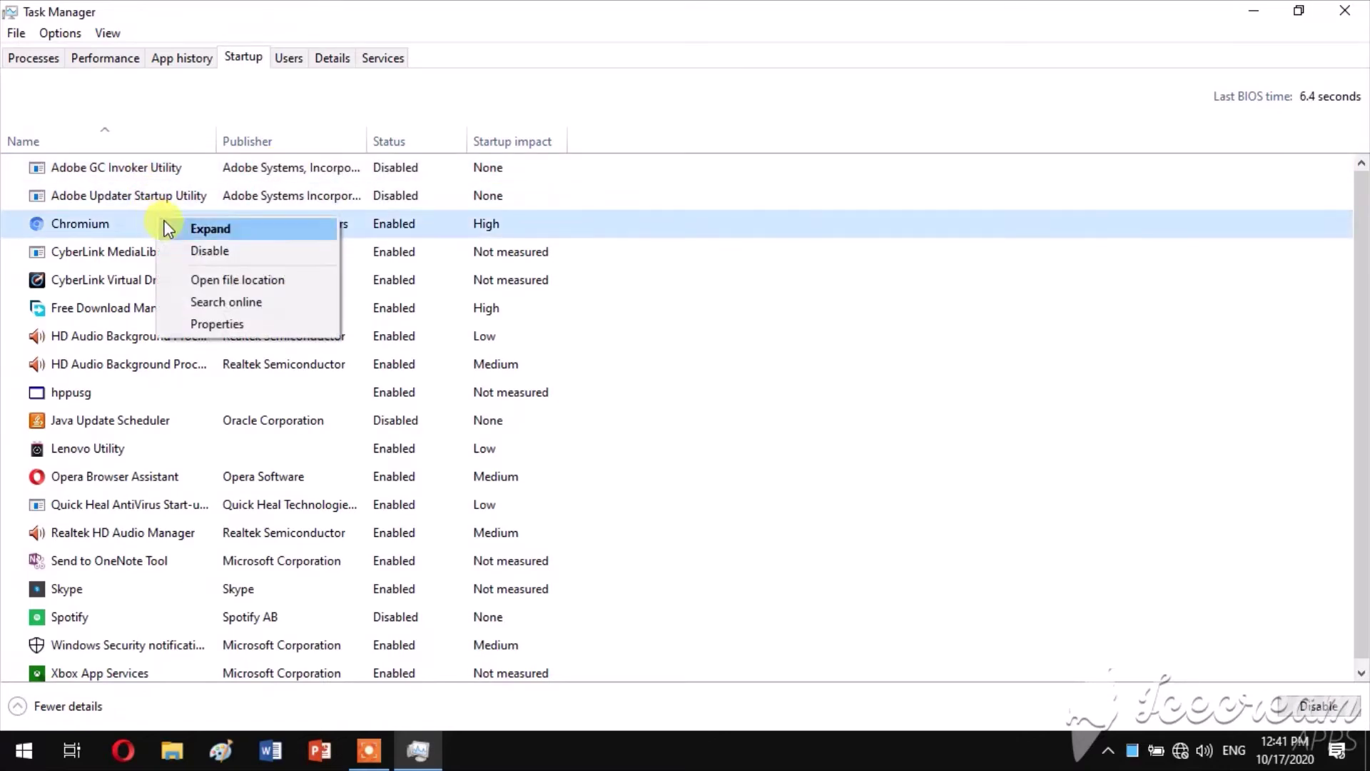
click(190, 250)
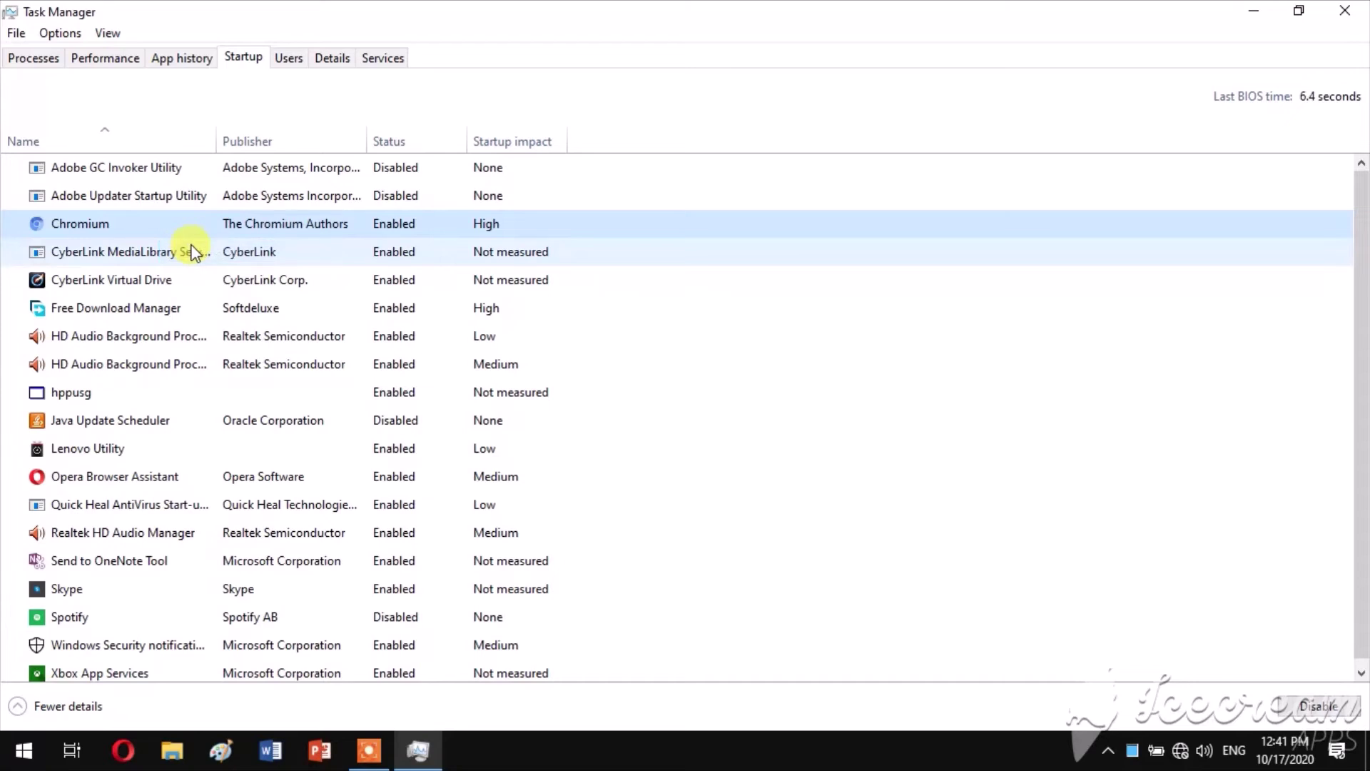
right_click(192, 251)
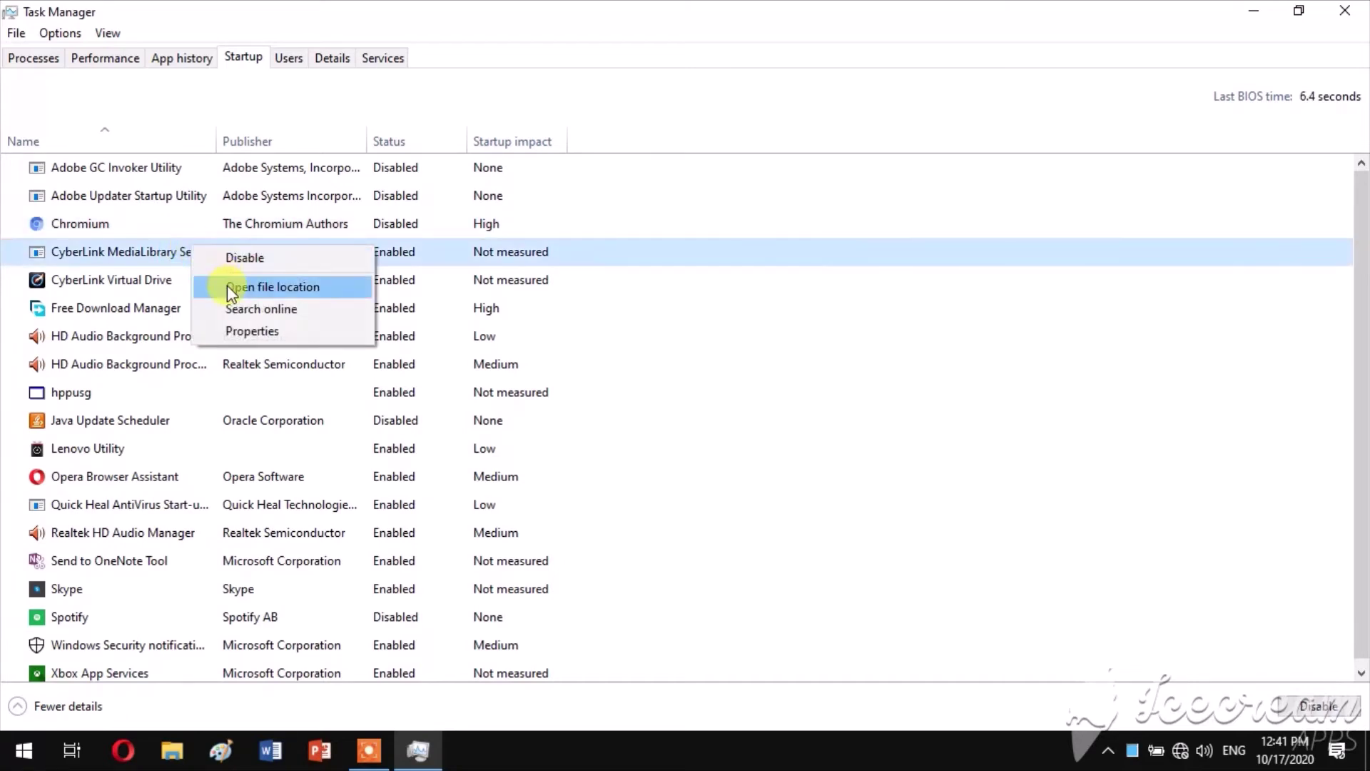
click(234, 257)
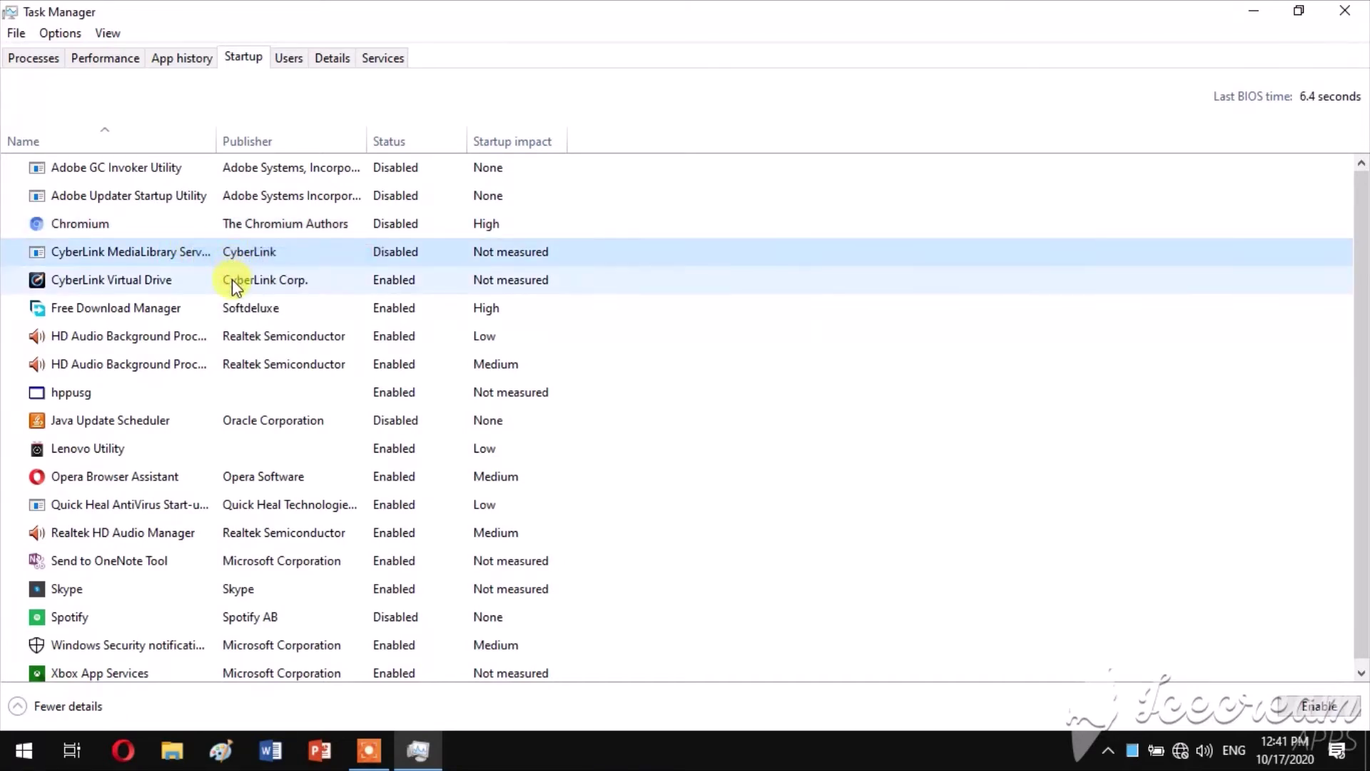
right_click(232, 280)
click(257, 293)
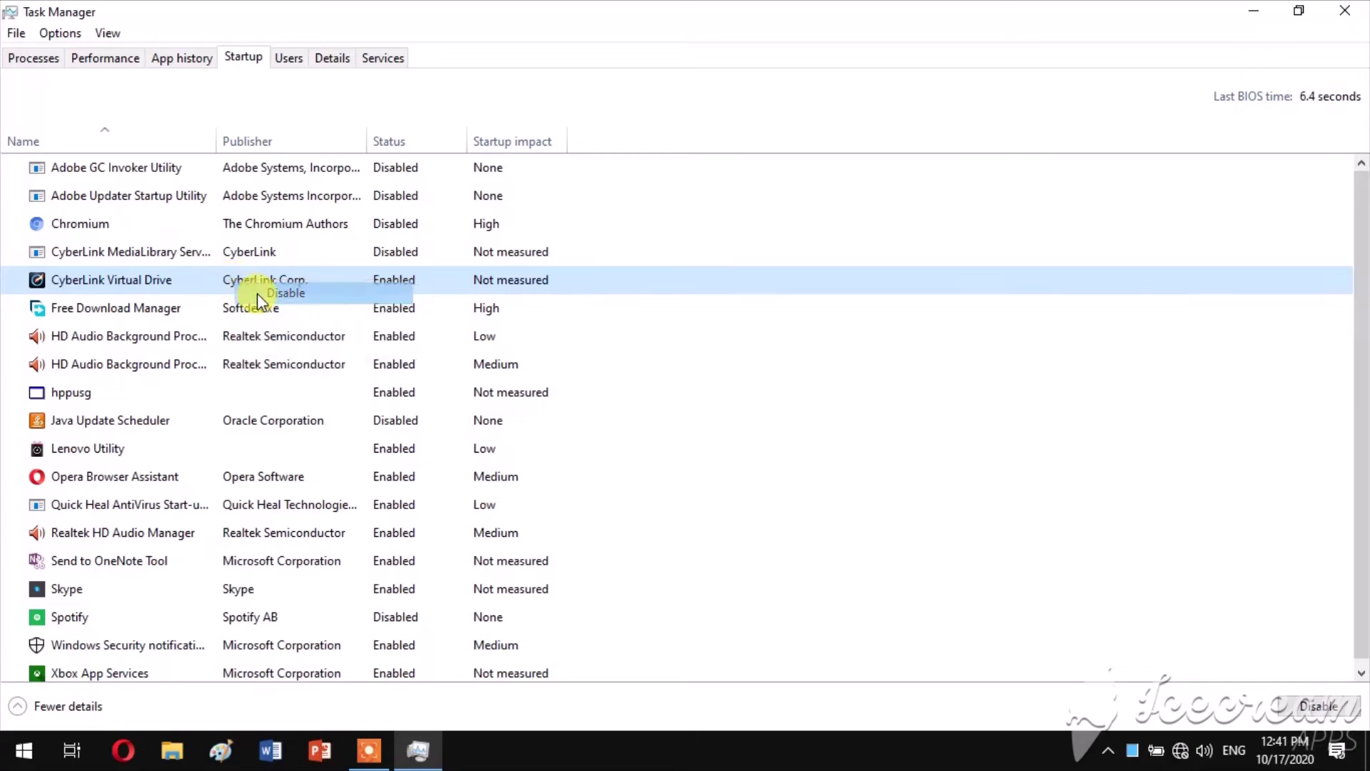
Disable Free Download Manager and both Realtek HD Audio Background Process entries at startup.
right_click(266, 307)
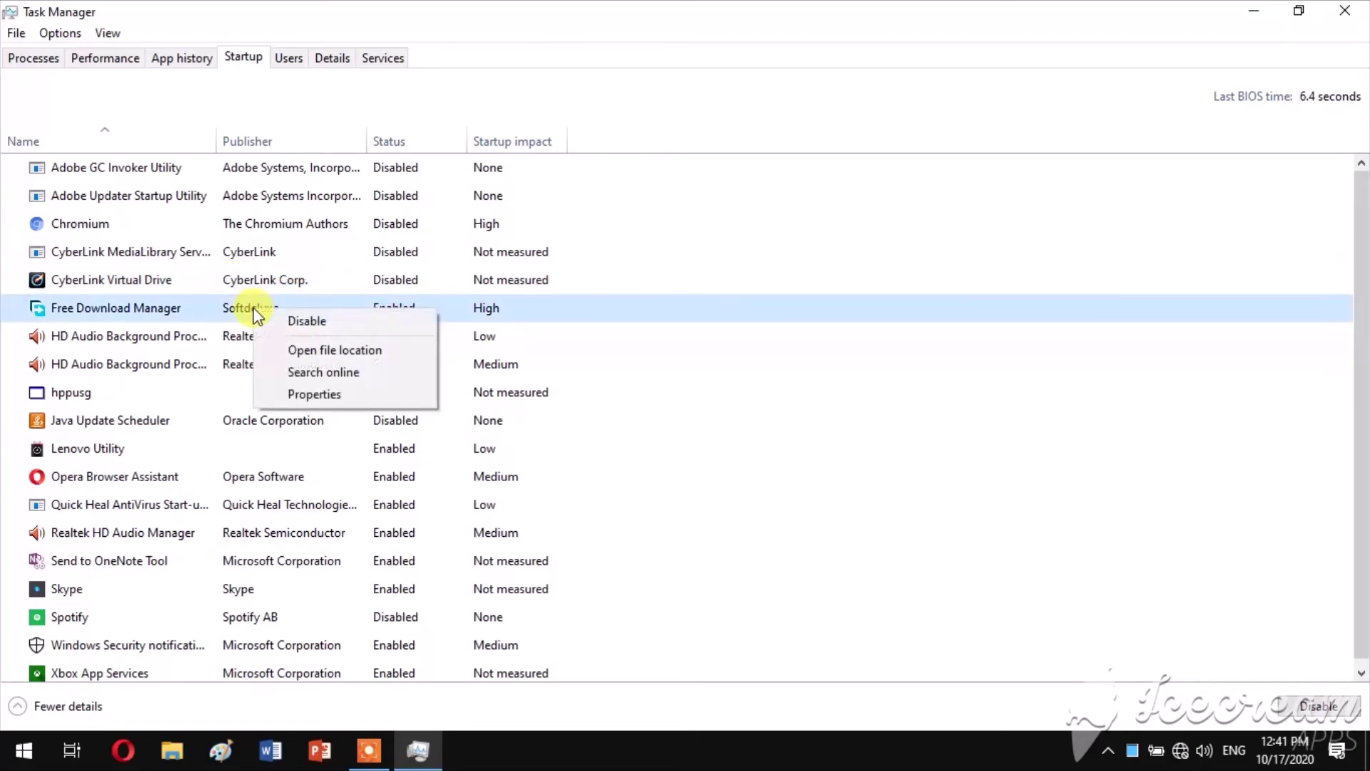
click(281, 316)
right_click(275, 339)
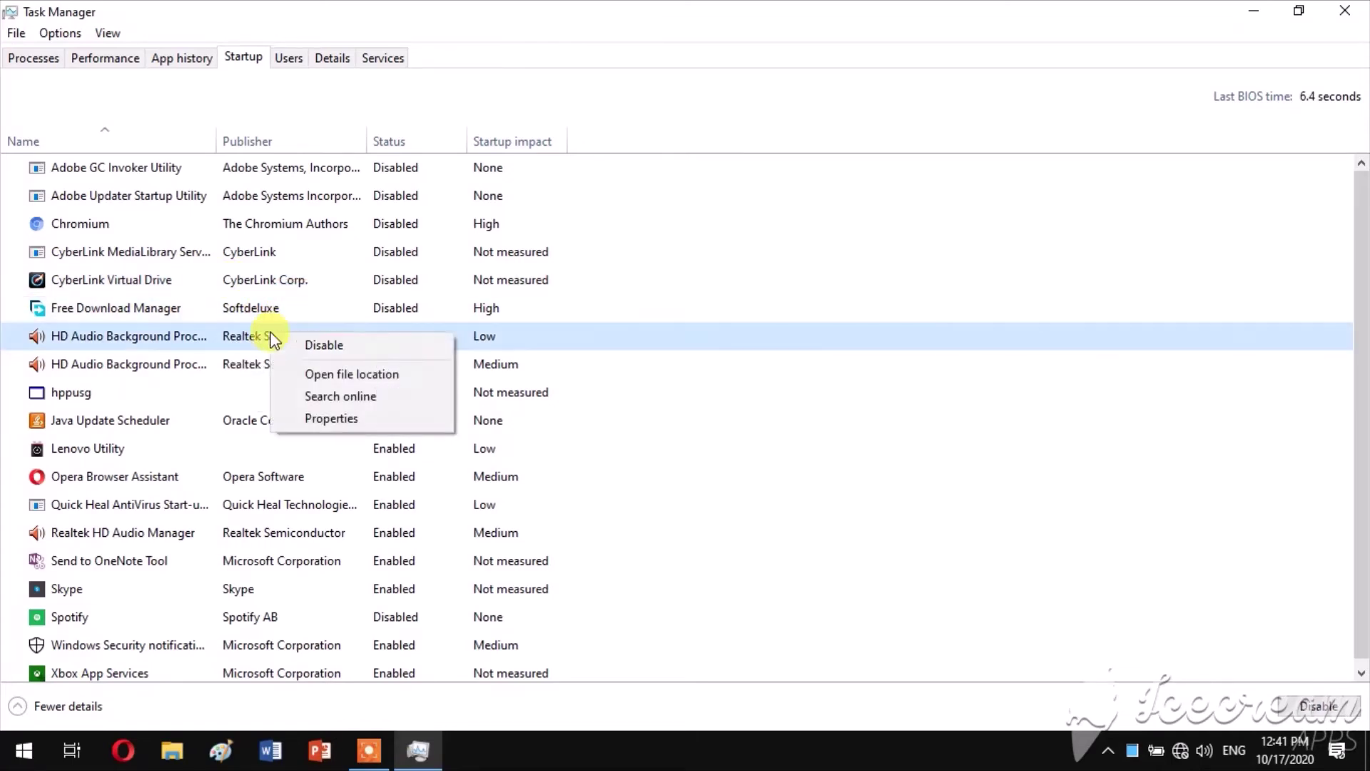
click(300, 343)
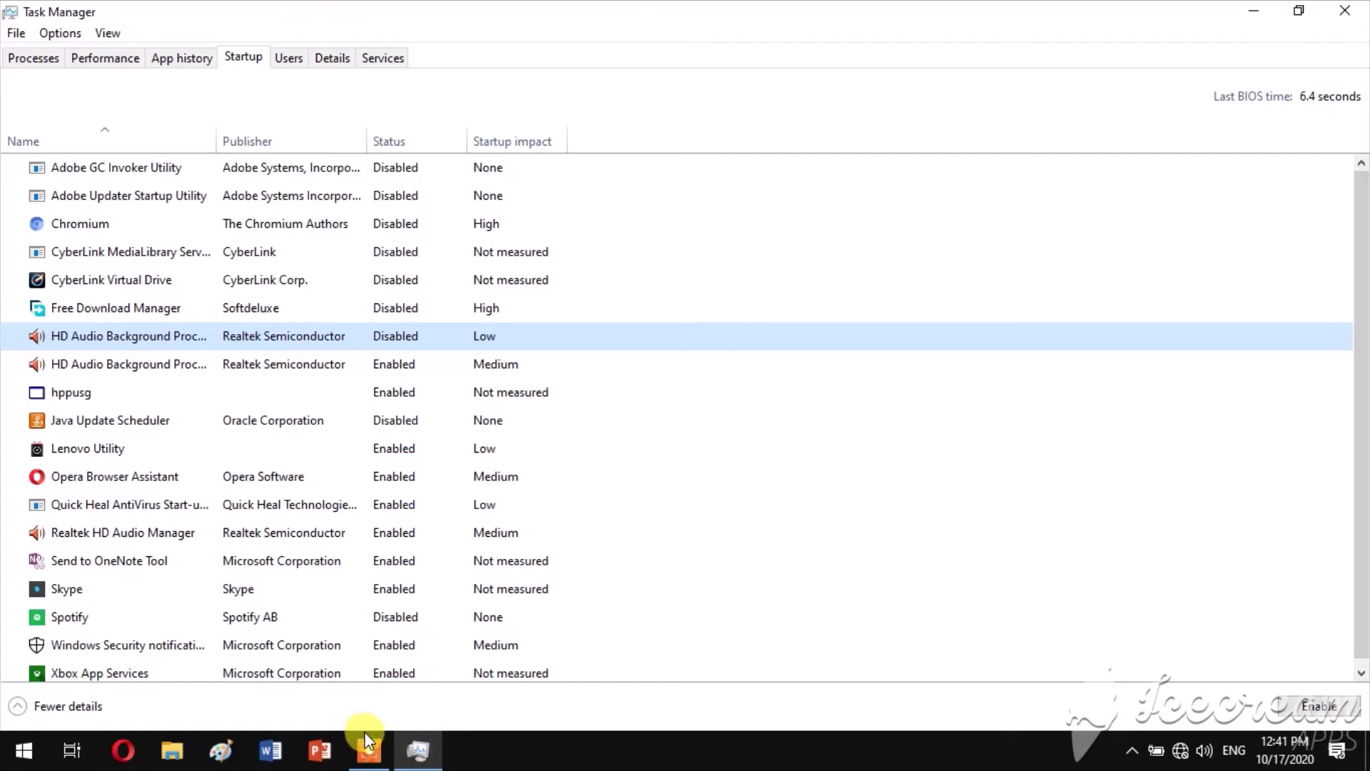
right_click(343, 364)
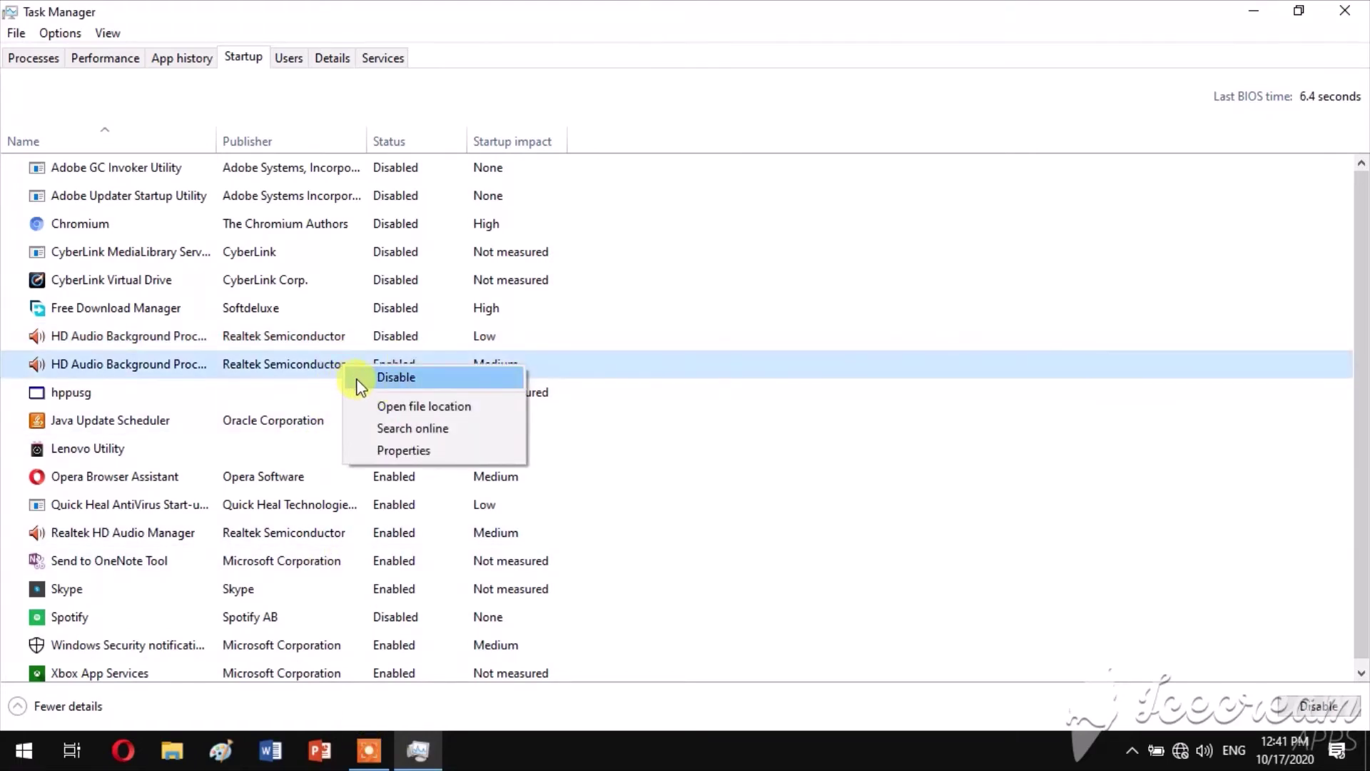
click(370, 384)
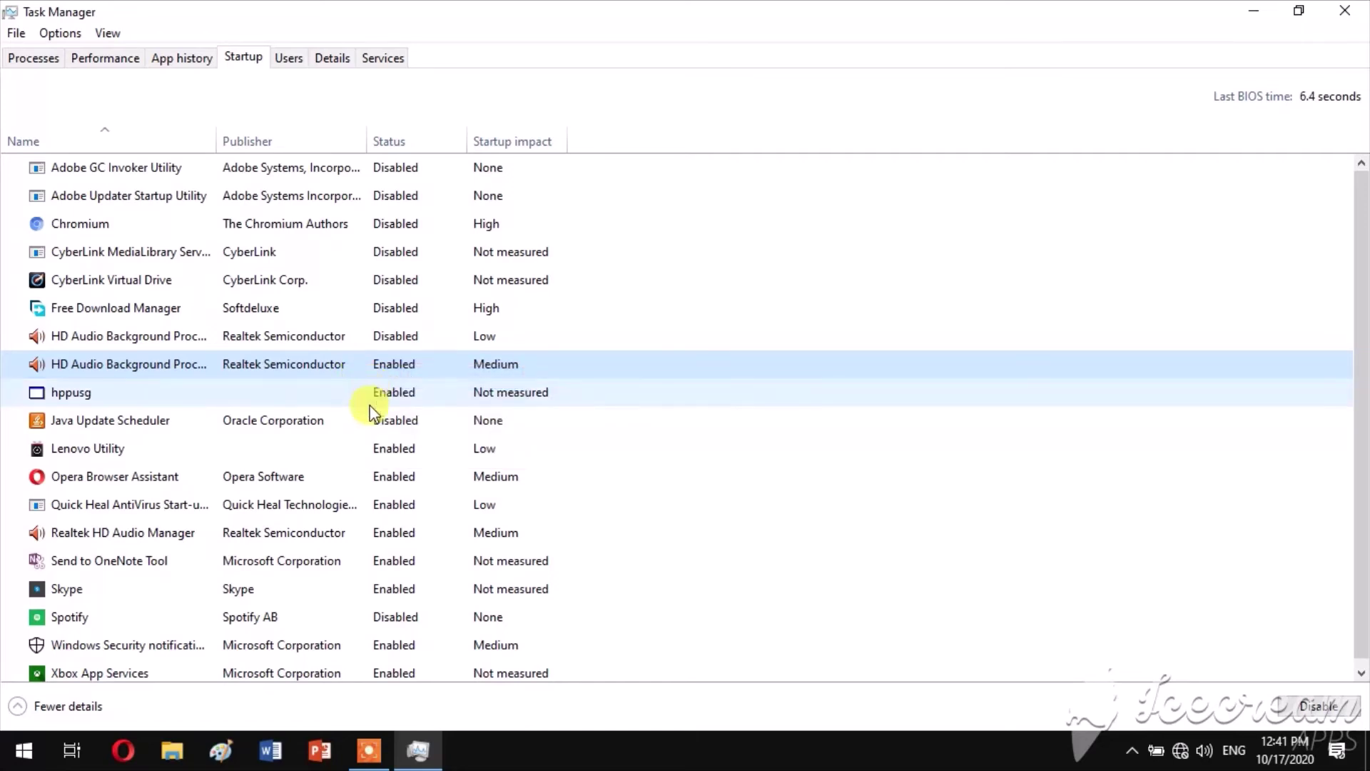
Disable the startup entries hppusg, Lenovo Utility and Opera Browser Assistant.
right_click(380, 402)
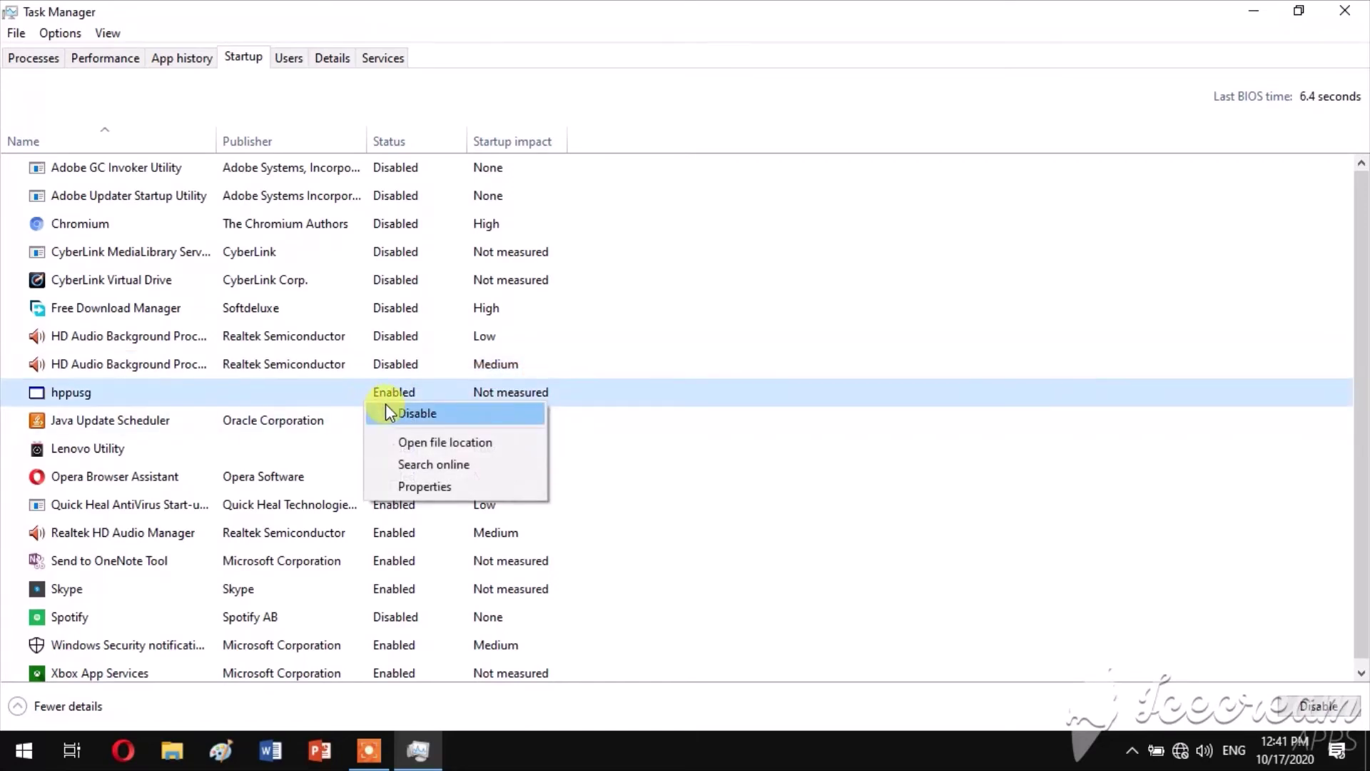
click(385, 405)
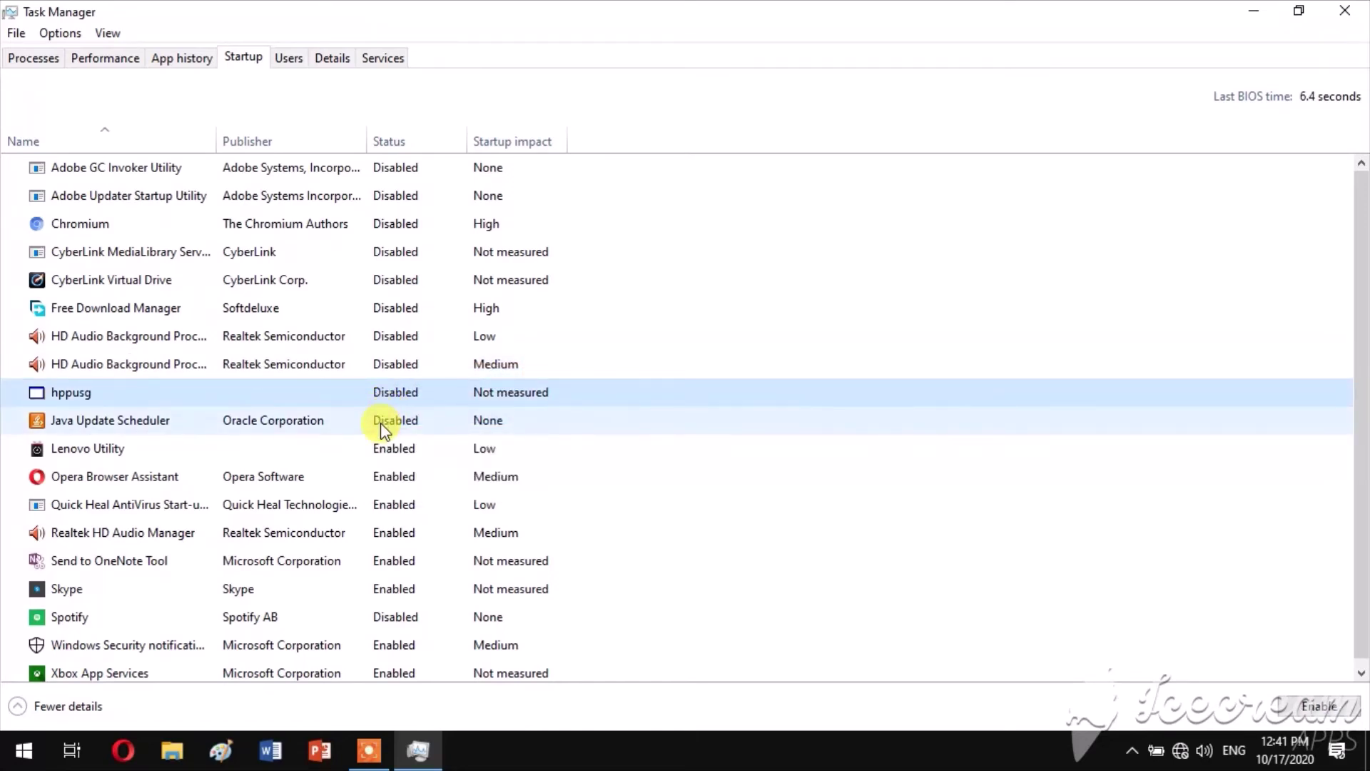
right_click(384, 460)
click(401, 472)
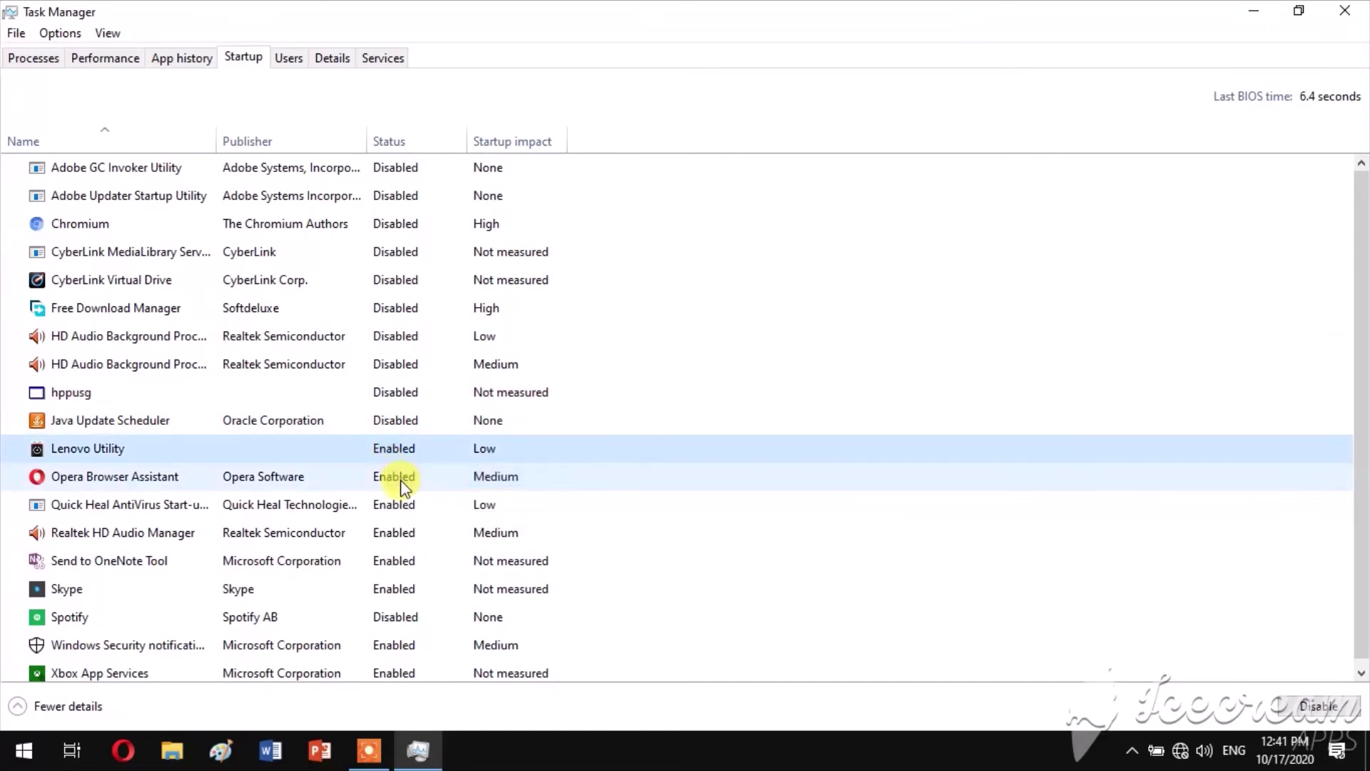
right_click(400, 482)
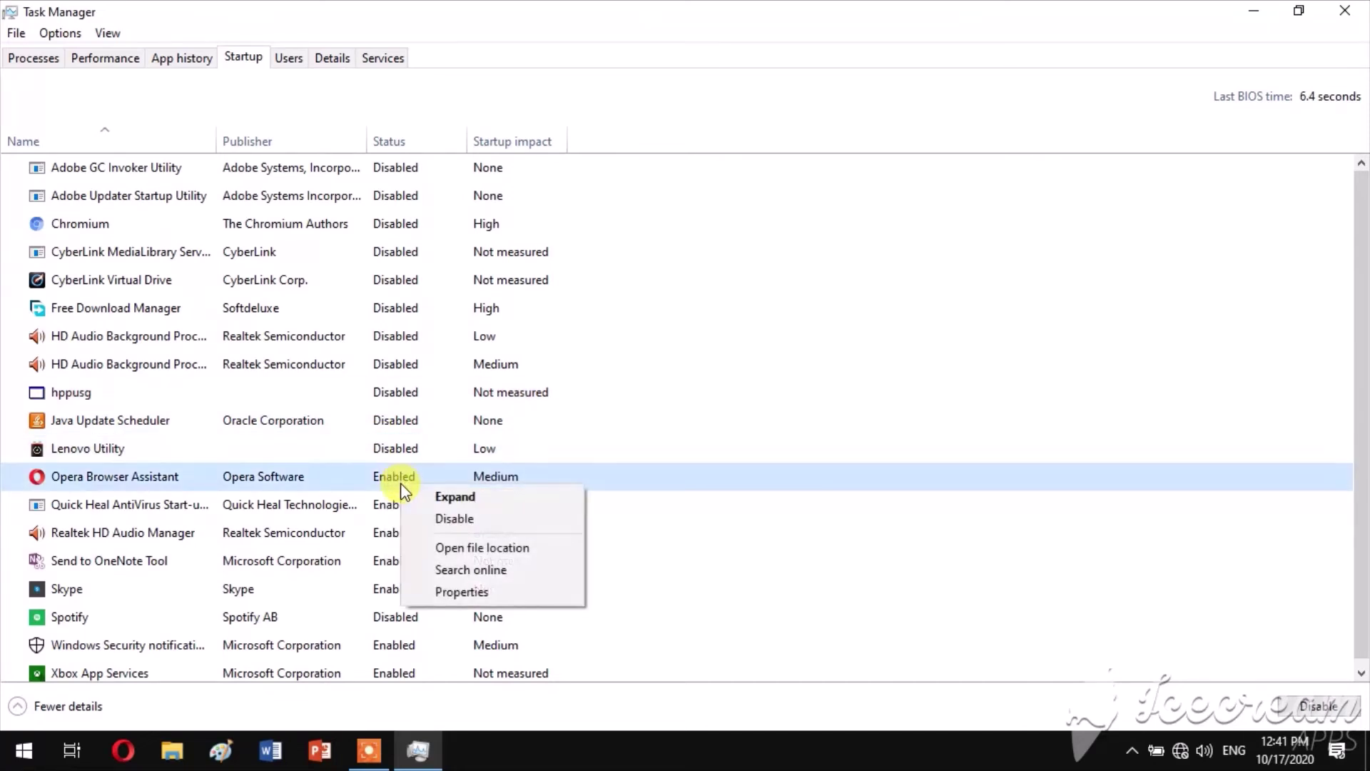
click(431, 517)
Disable the Quick Heal AntiVirus Start-up entry and Realtek HD Audio Manager at startup.
scroll(1360, 428, down, 1)
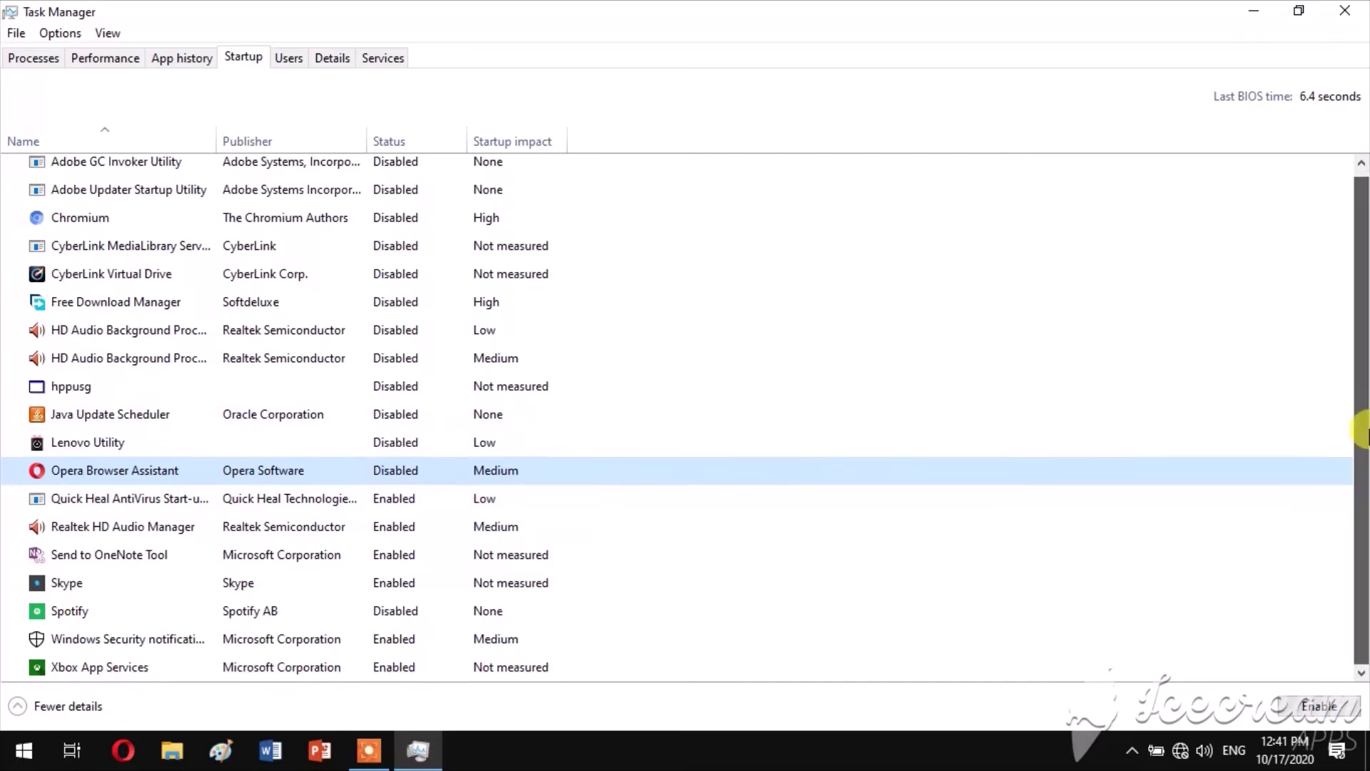
right_click(497, 492)
click(516, 503)
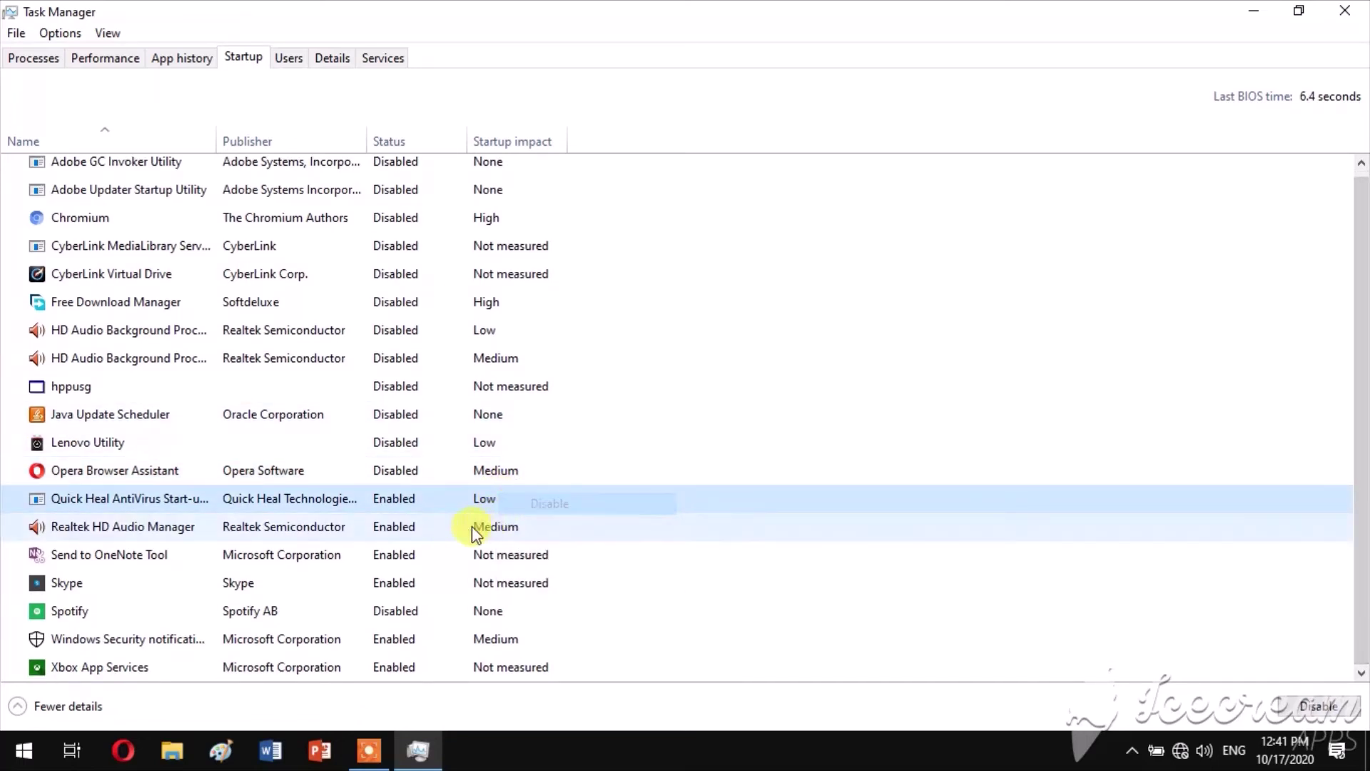
right_click(426, 534)
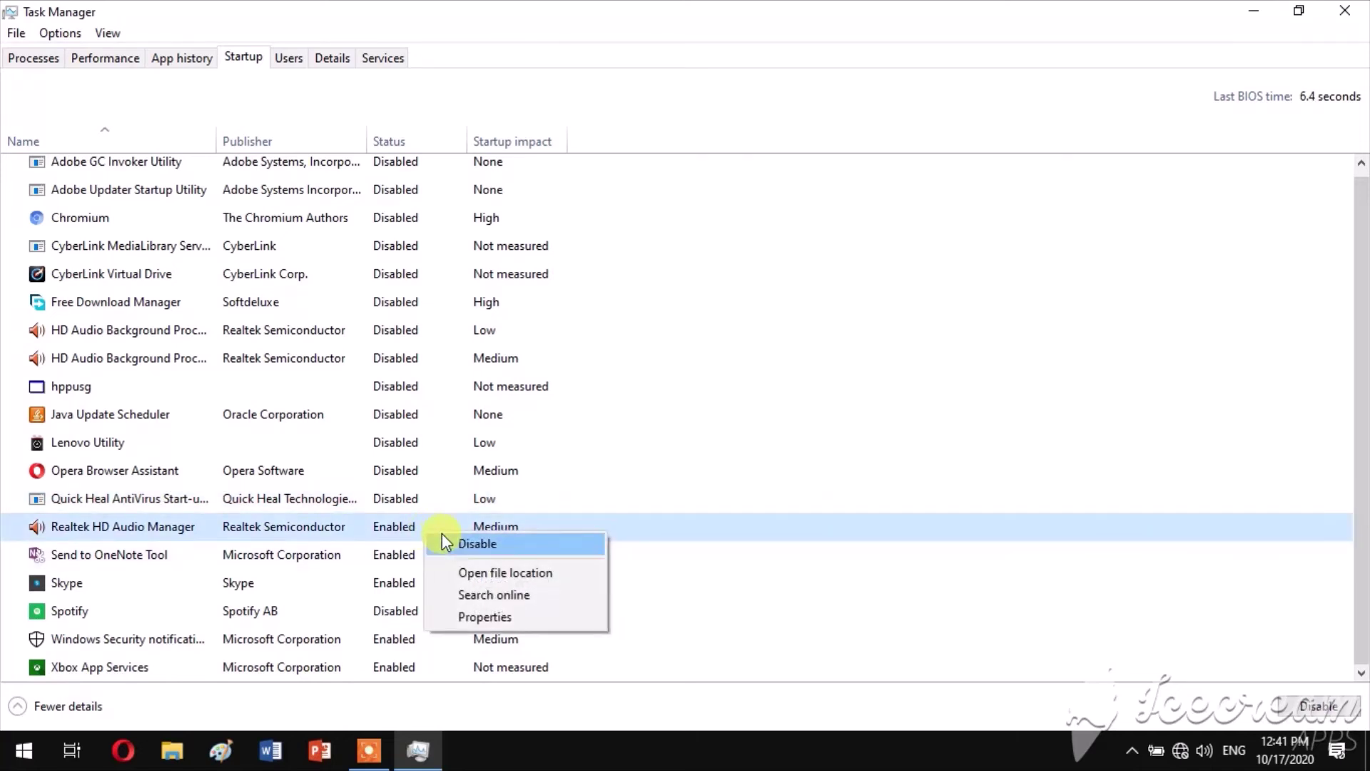
click(444, 540)
Disable Send to OneNote Tool, Skype and the Windows Security notification entry at startup.
right_click(420, 554)
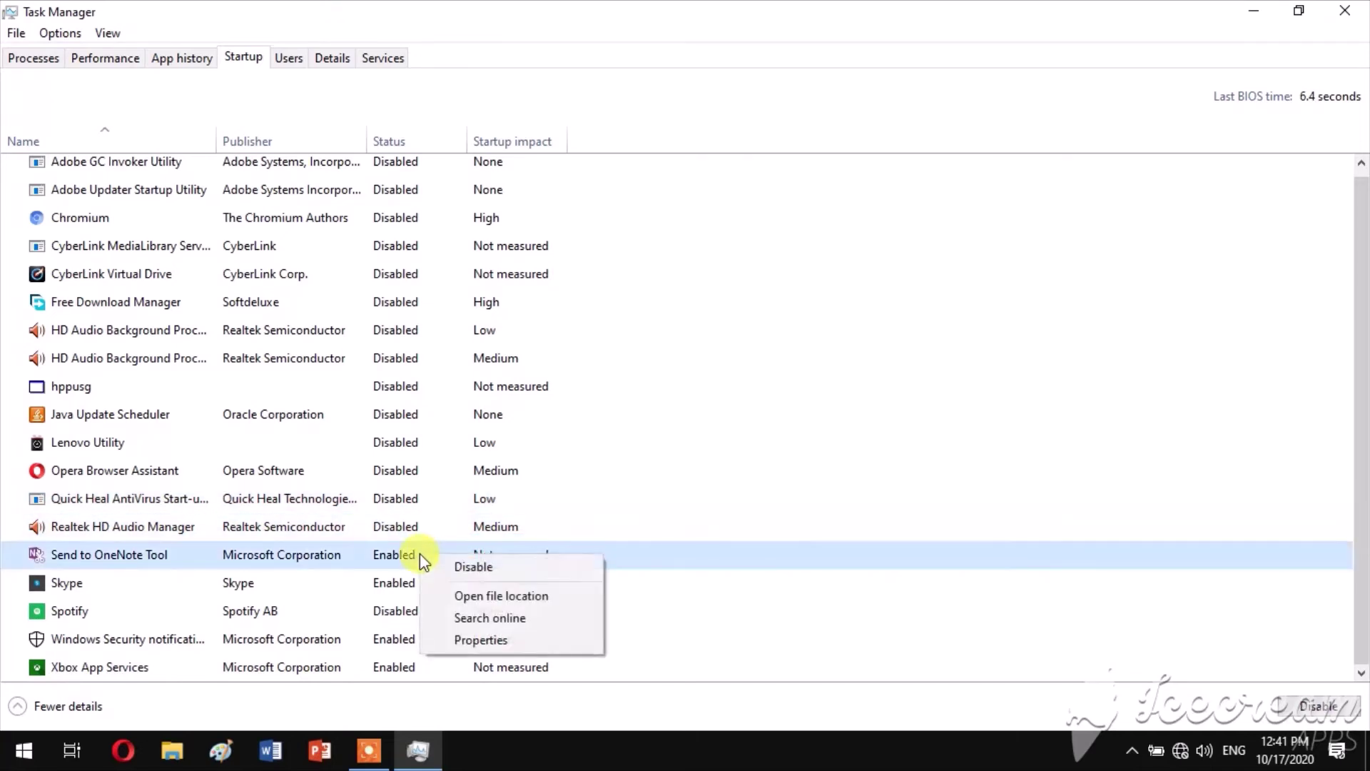
click(442, 564)
right_click(414, 584)
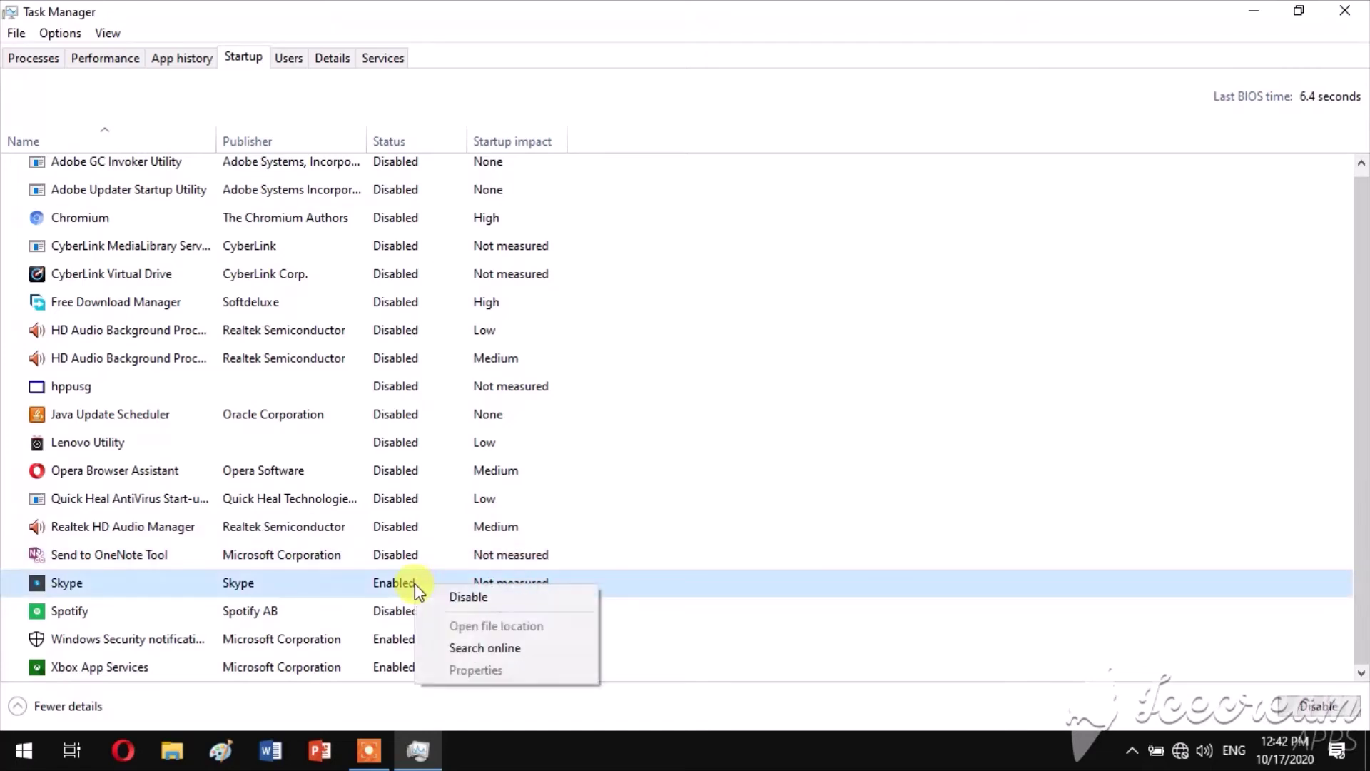
click(438, 591)
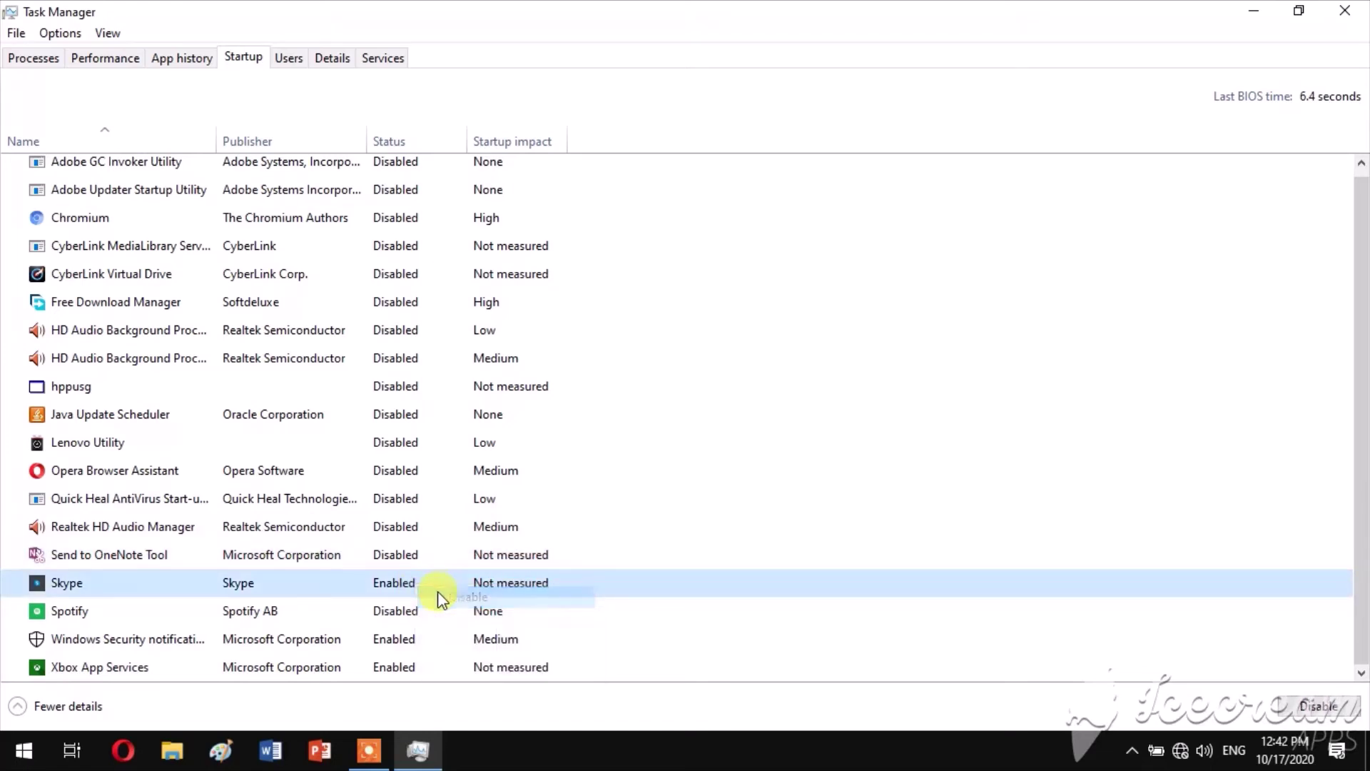
right_click(432, 642)
click(494, 554)
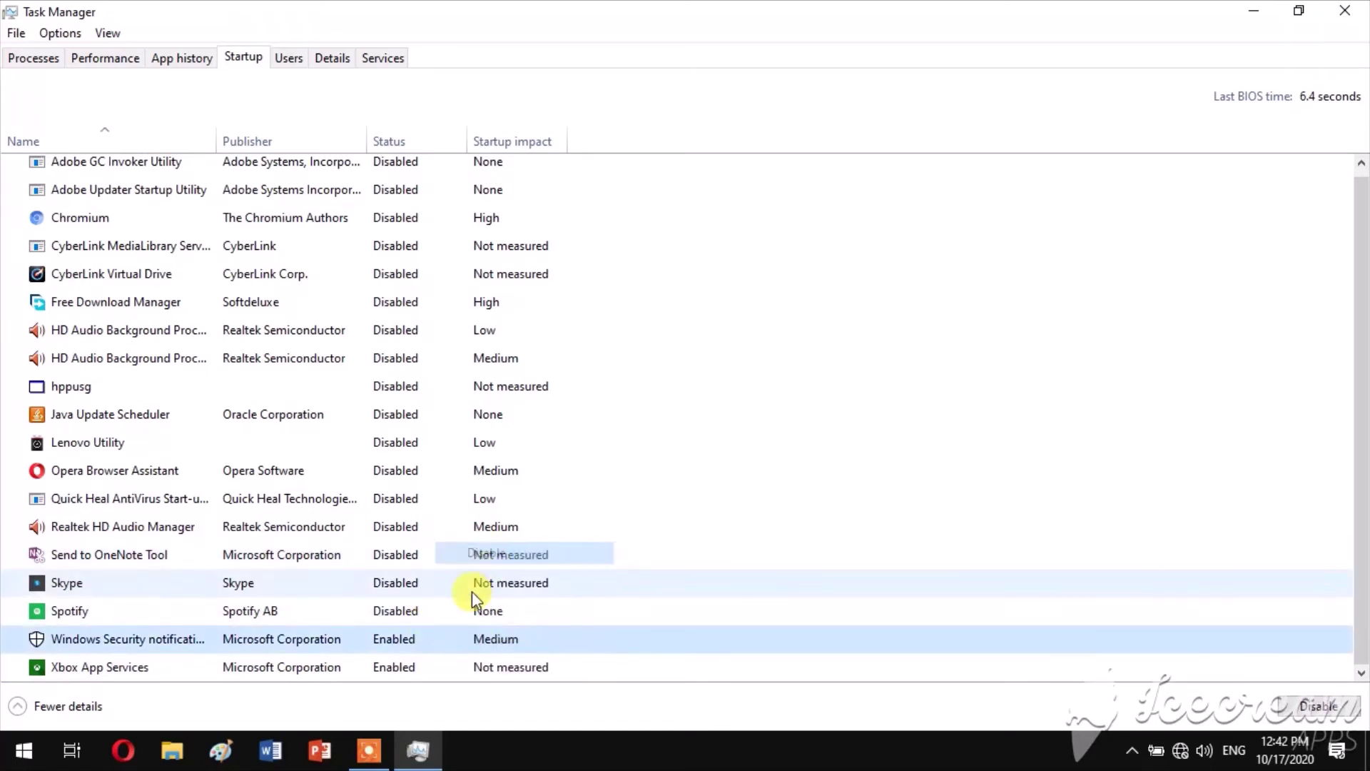
Disable the Xbox App Services entry at startup and close Task Manager.
right_click(430, 666)
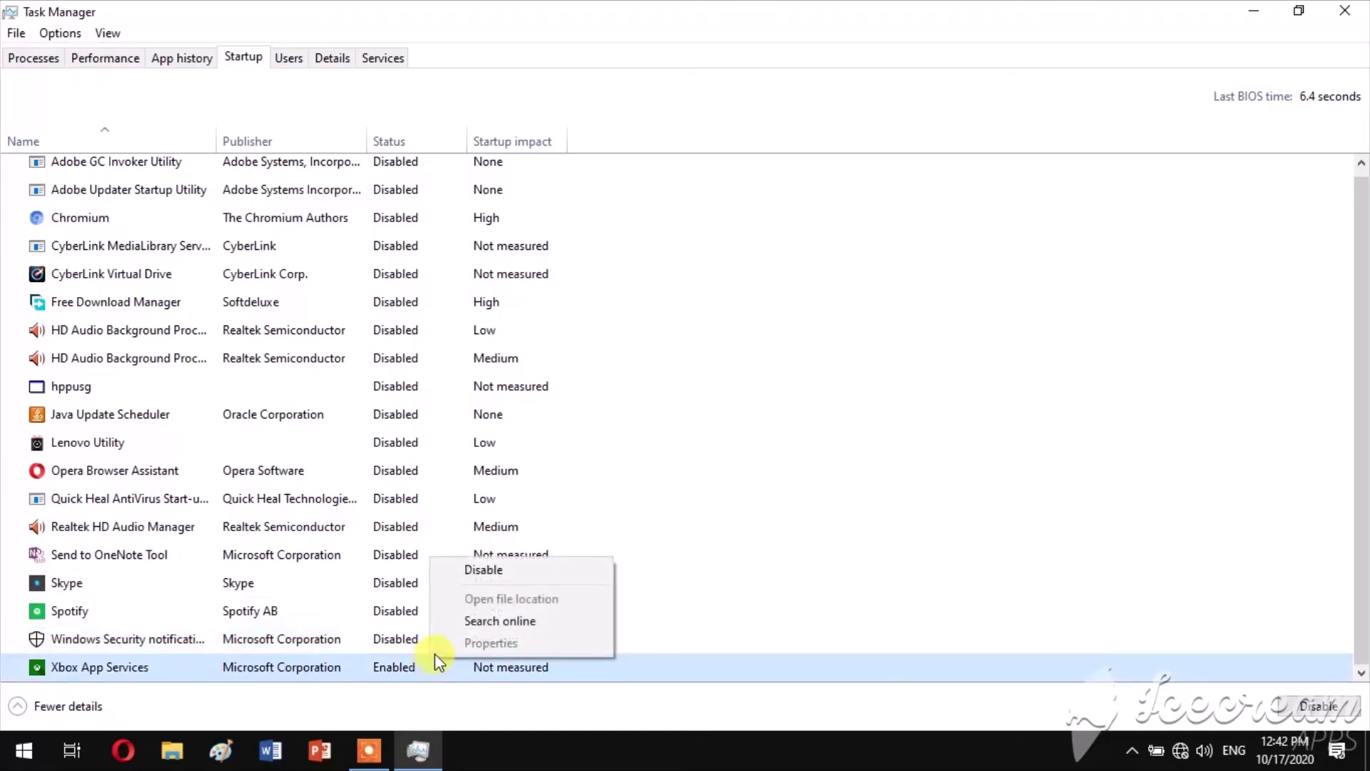
click(477, 574)
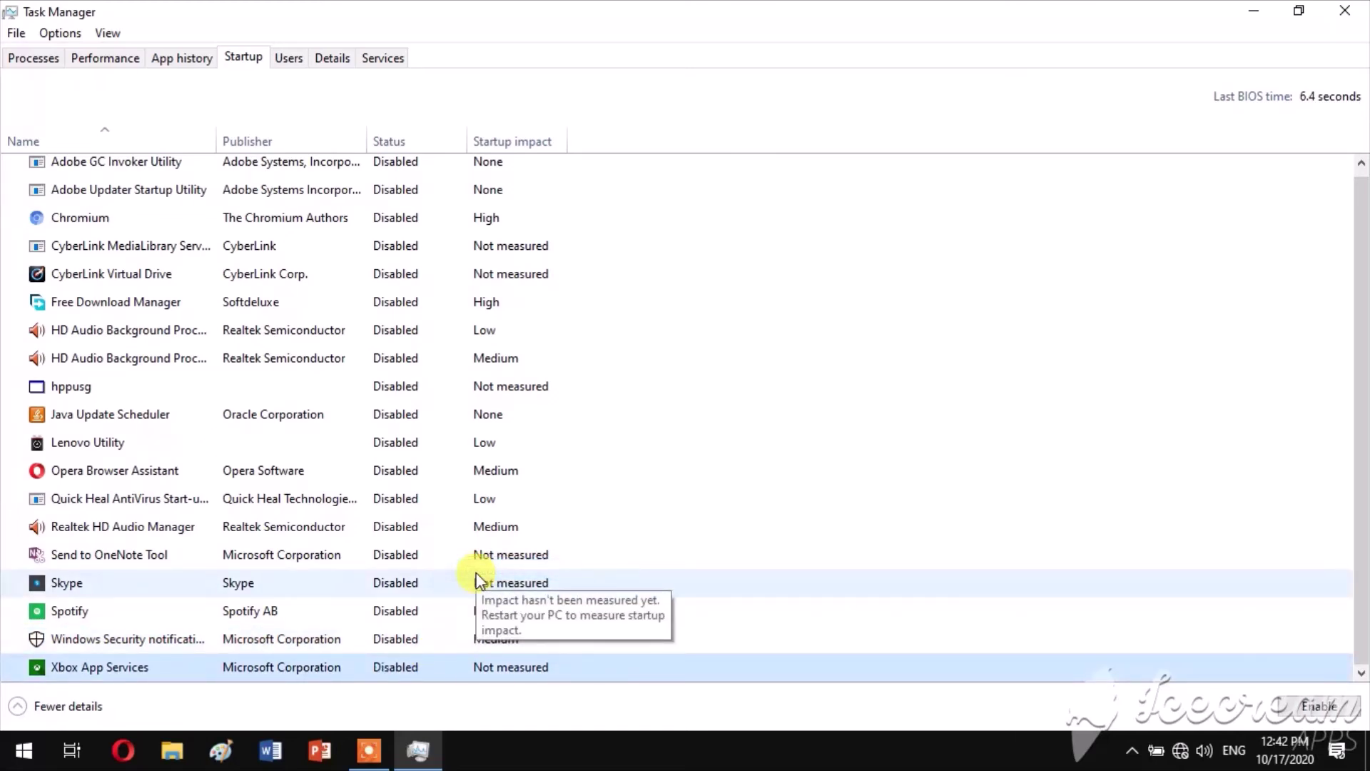
click(1345, 10)
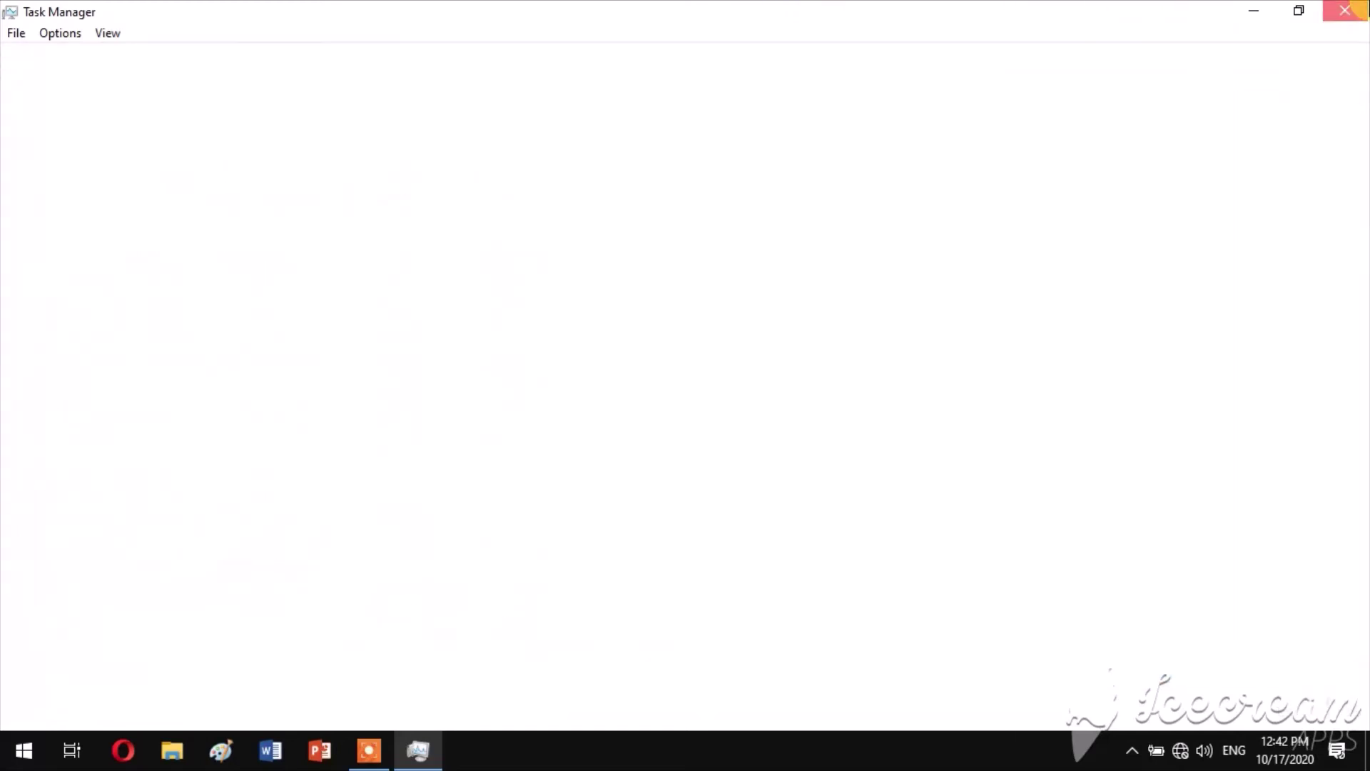
Refresh the Windows desktop four times in a row.
right_click(1001, 173)
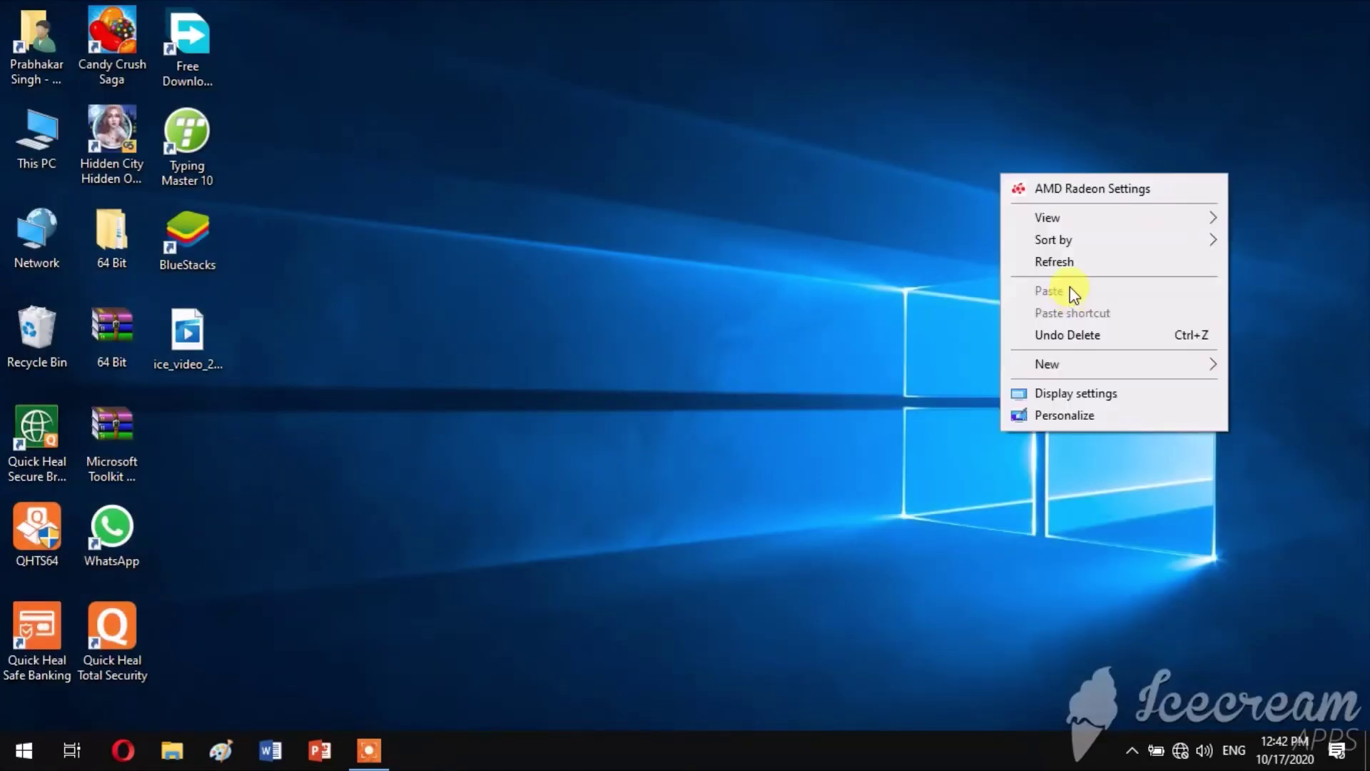
click(1063, 261)
right_click(1063, 260)
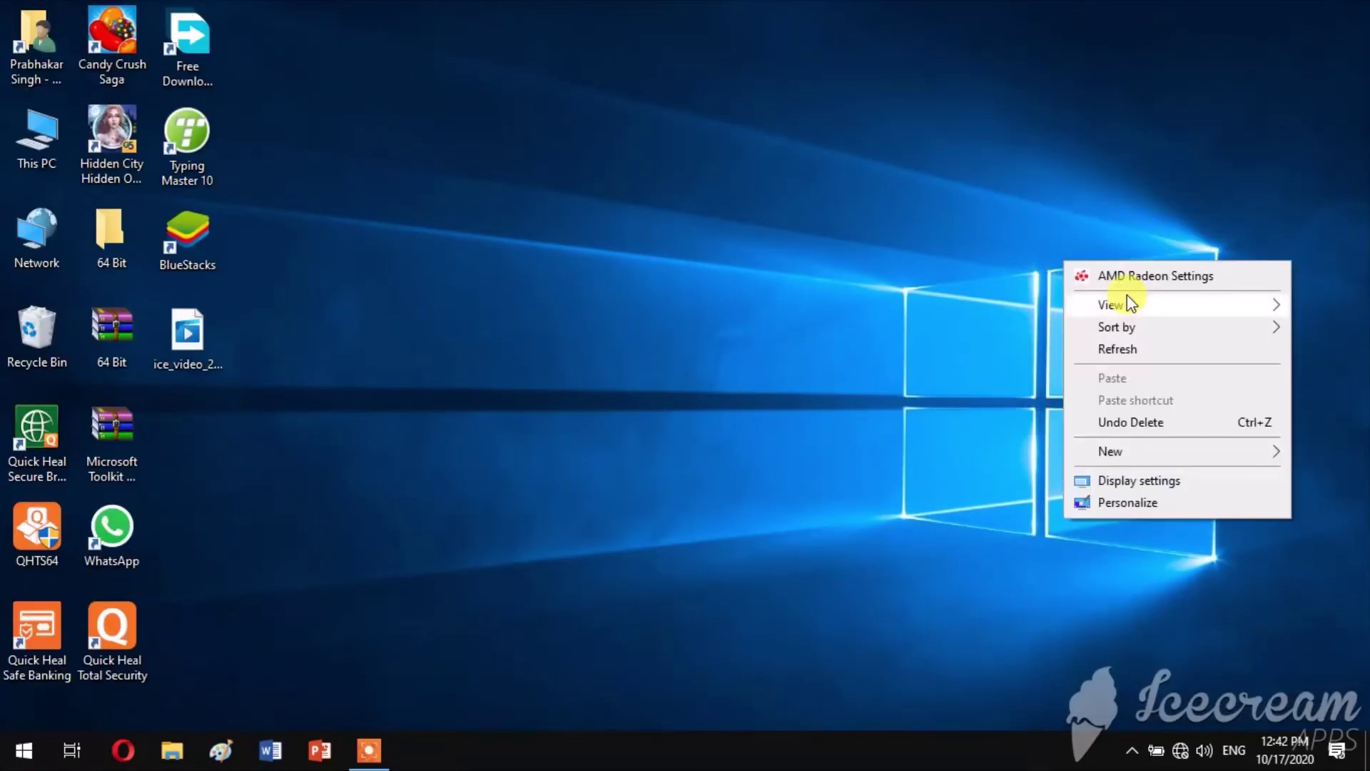
click(1131, 349)
right_click(795, 286)
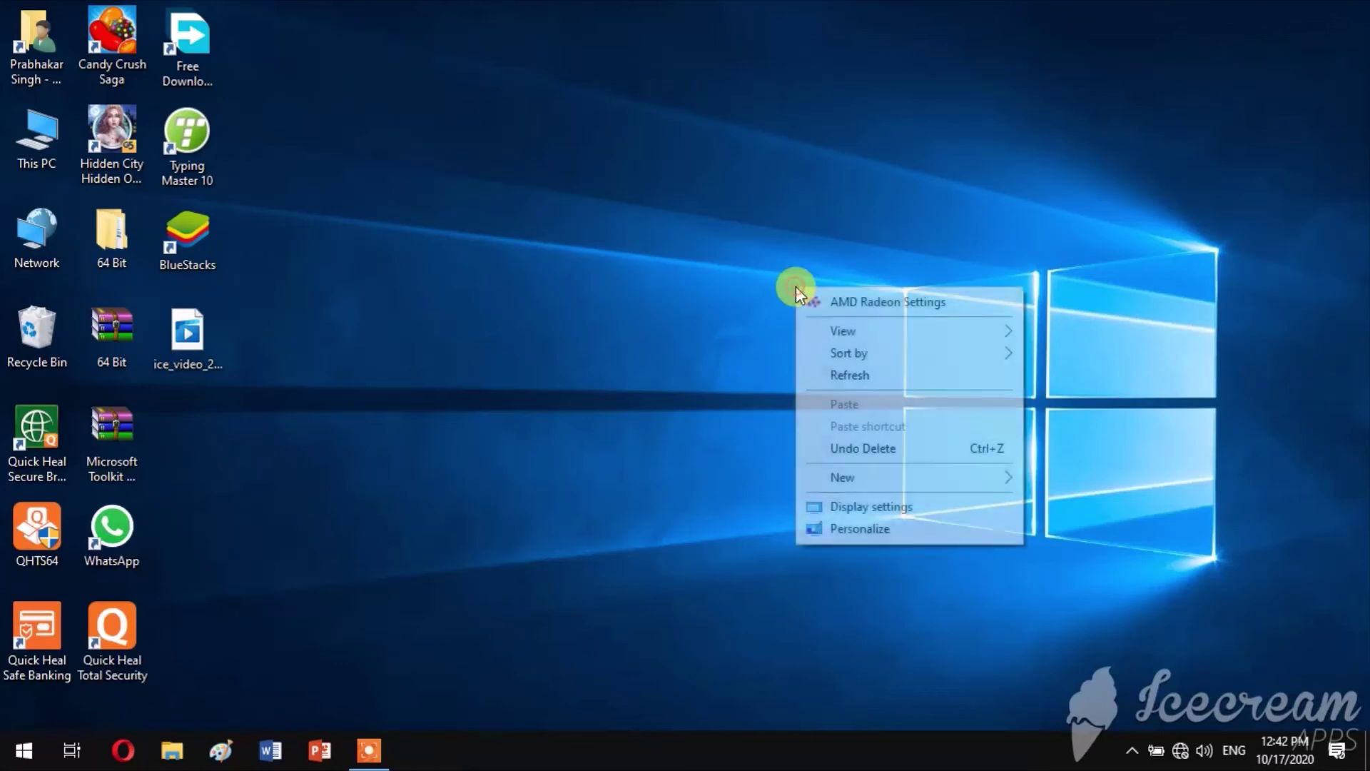
click(874, 377)
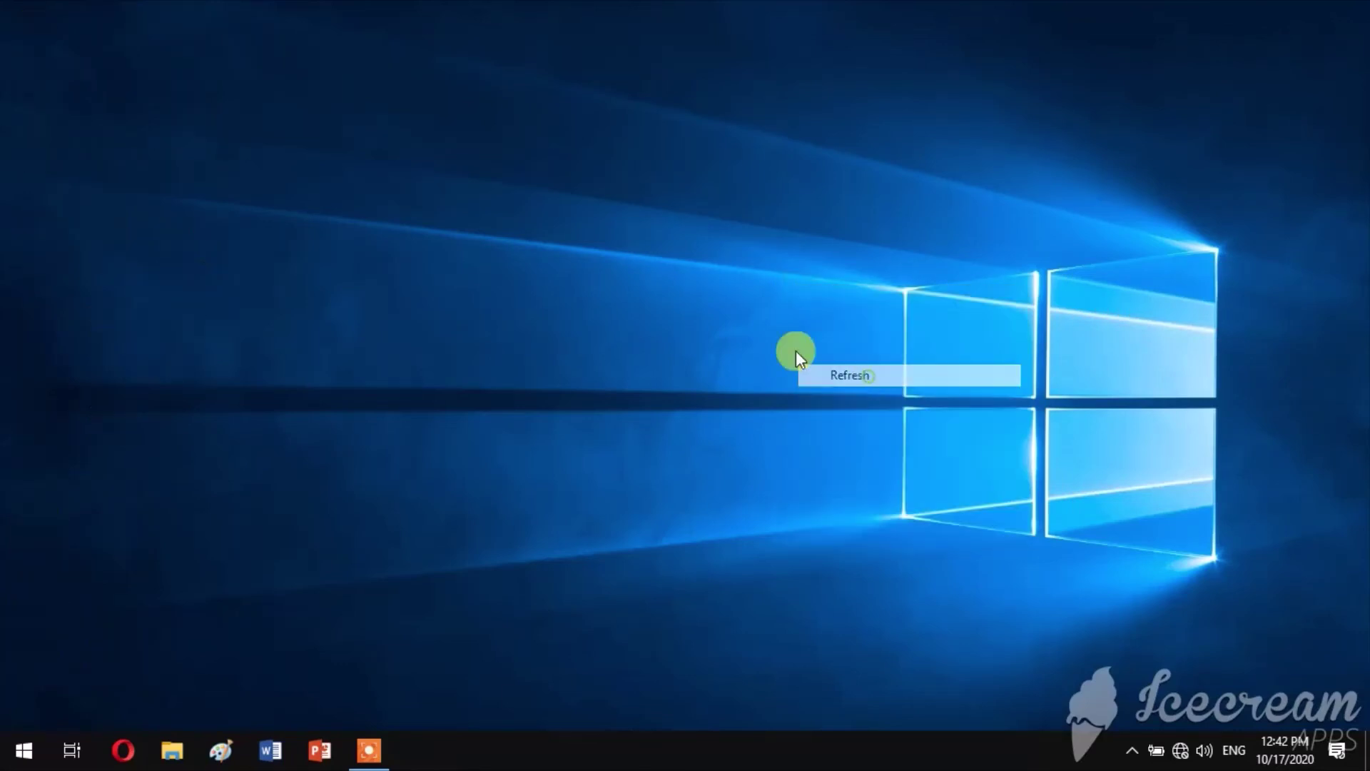
right_click(735, 340)
click(806, 426)
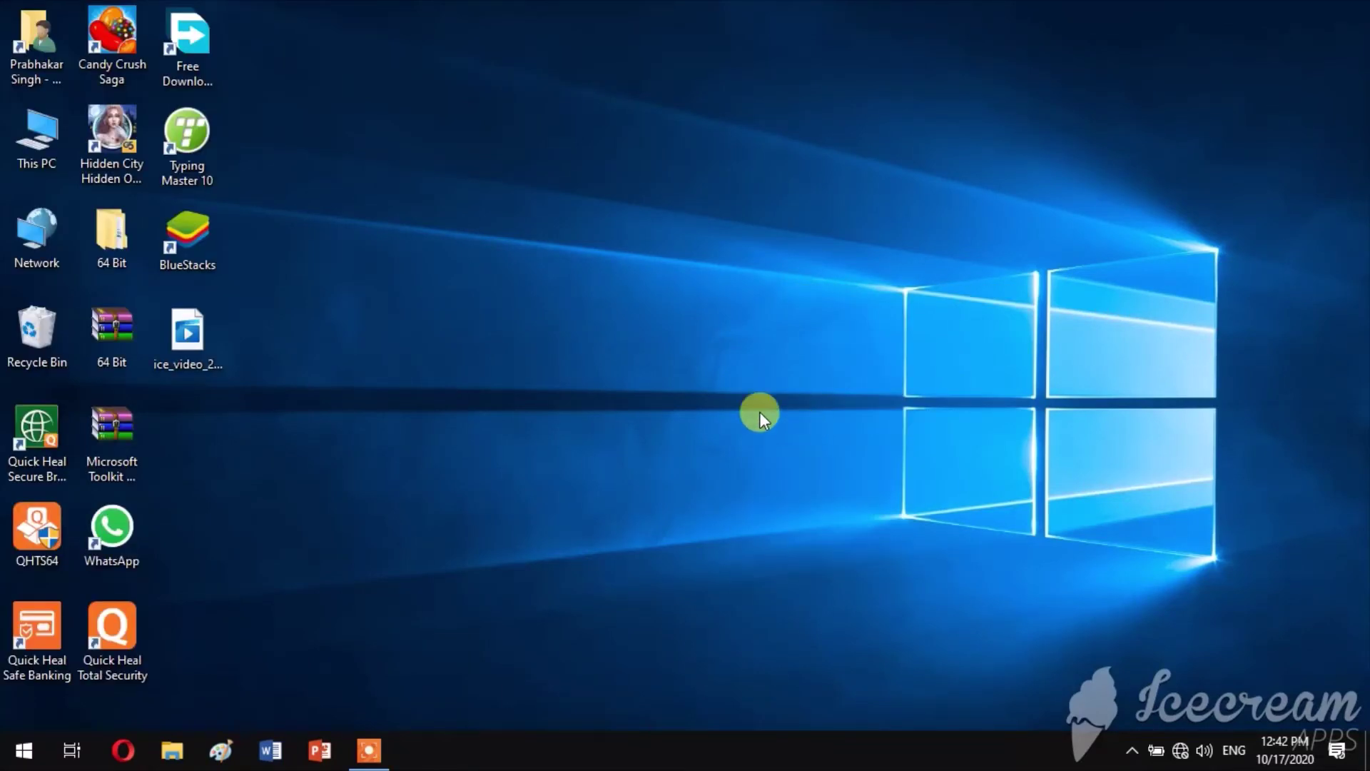
Empty the Recycle Bin, permanently deleting ppt4E56.tmp and pptAB54.tmp, and close its window.
double_click(41, 305)
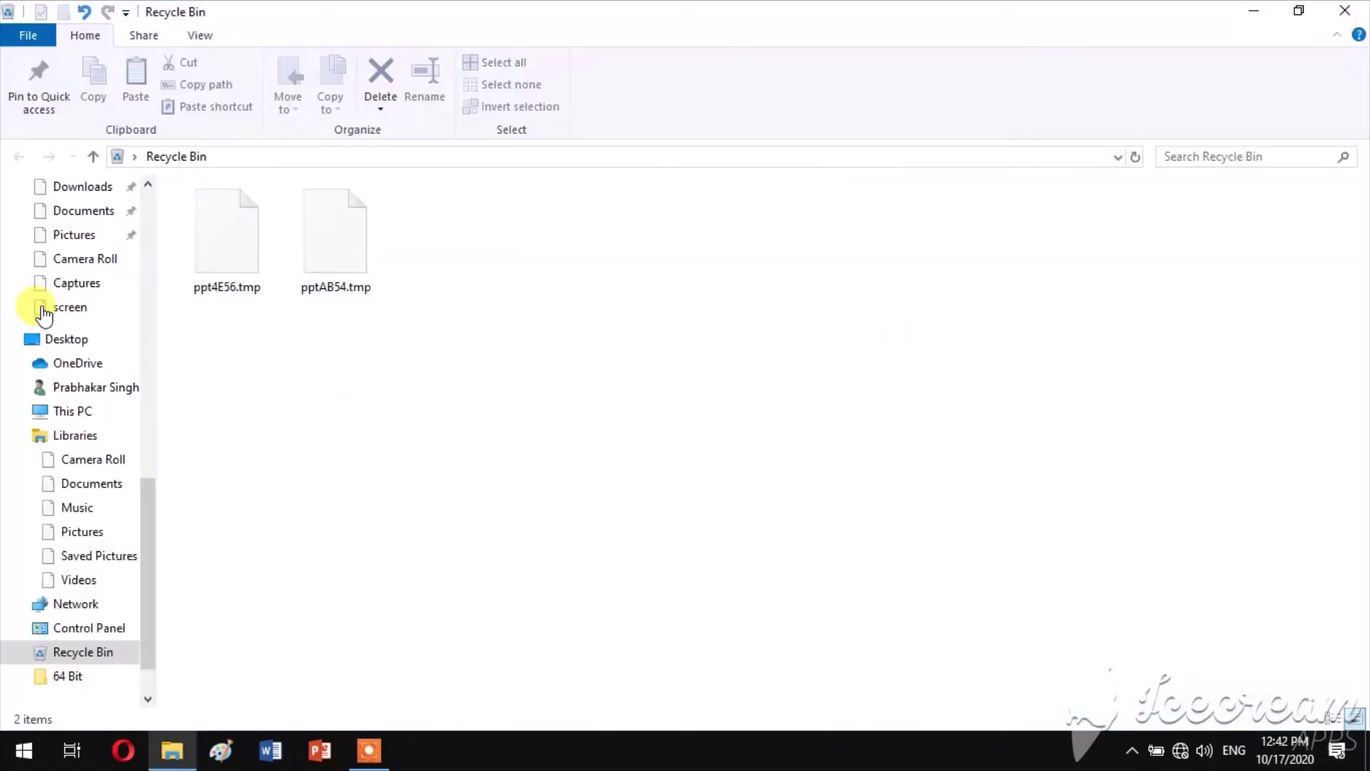
drag(205, 334, 335, 253)
click(47, 91)
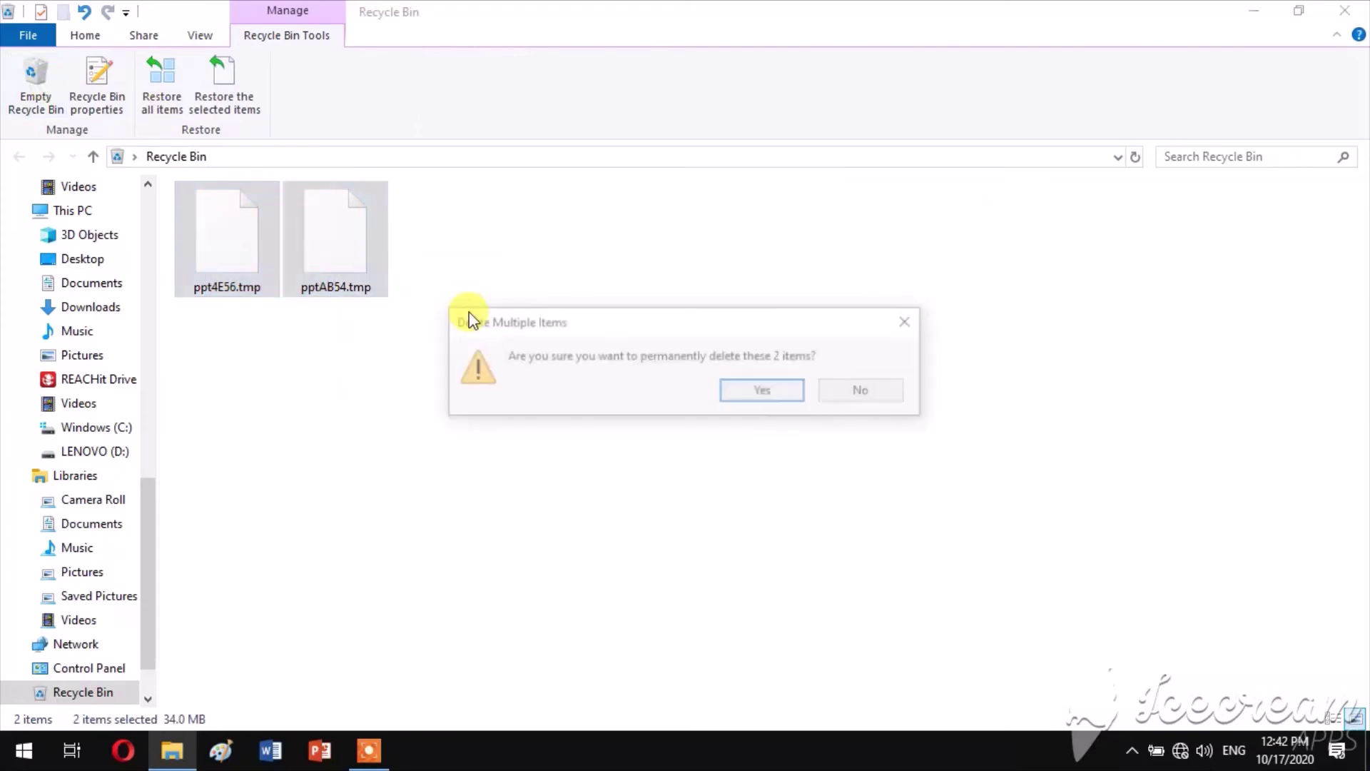
click(736, 387)
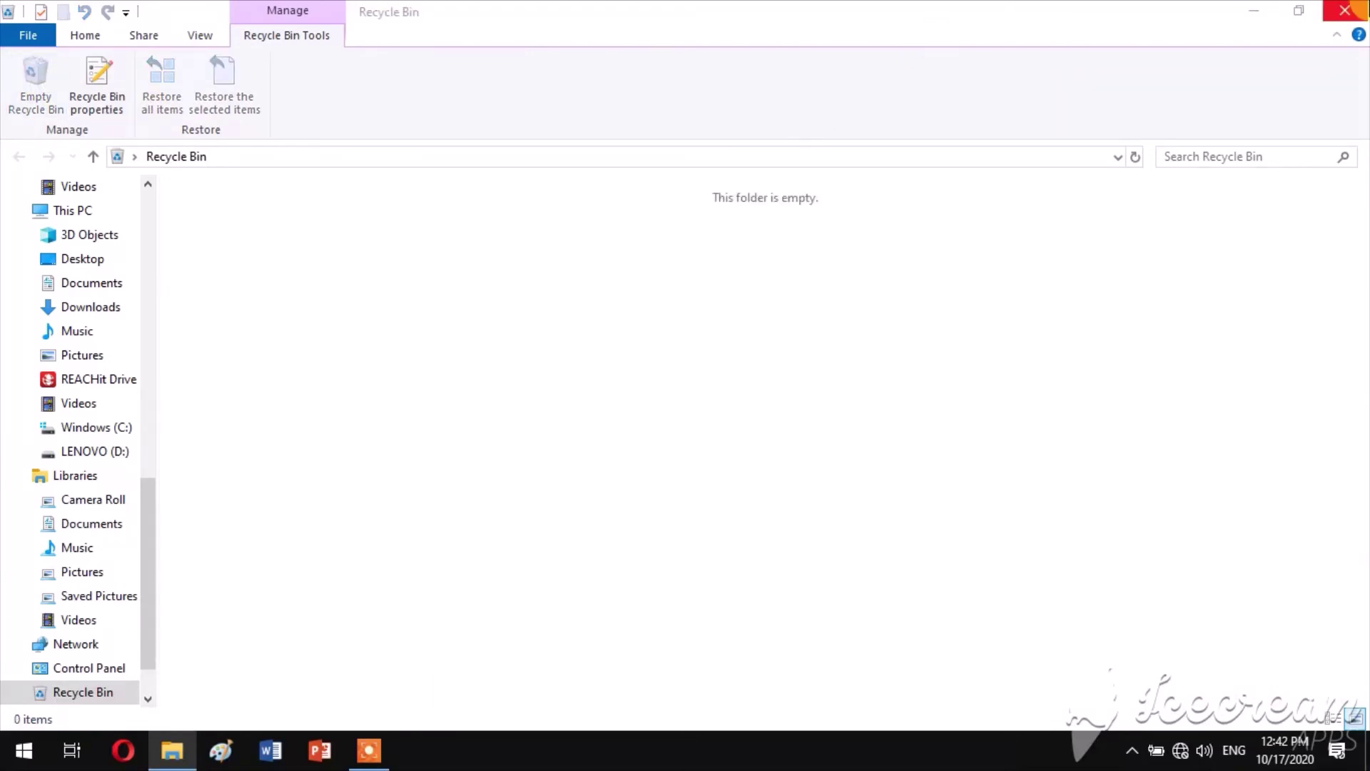
click(1345, 10)
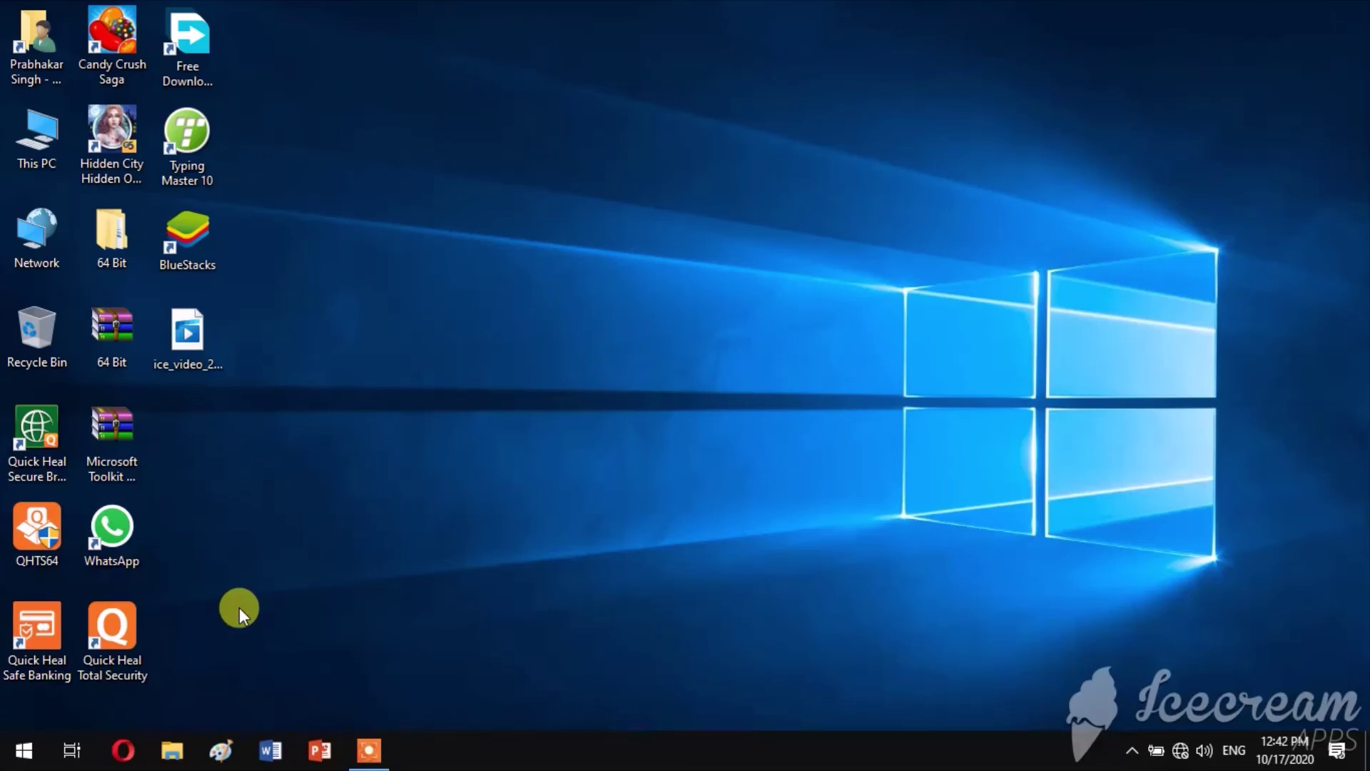
Clear all activities from Yesterday and from October 15 in the Task View timeline.
key(super+Tab)
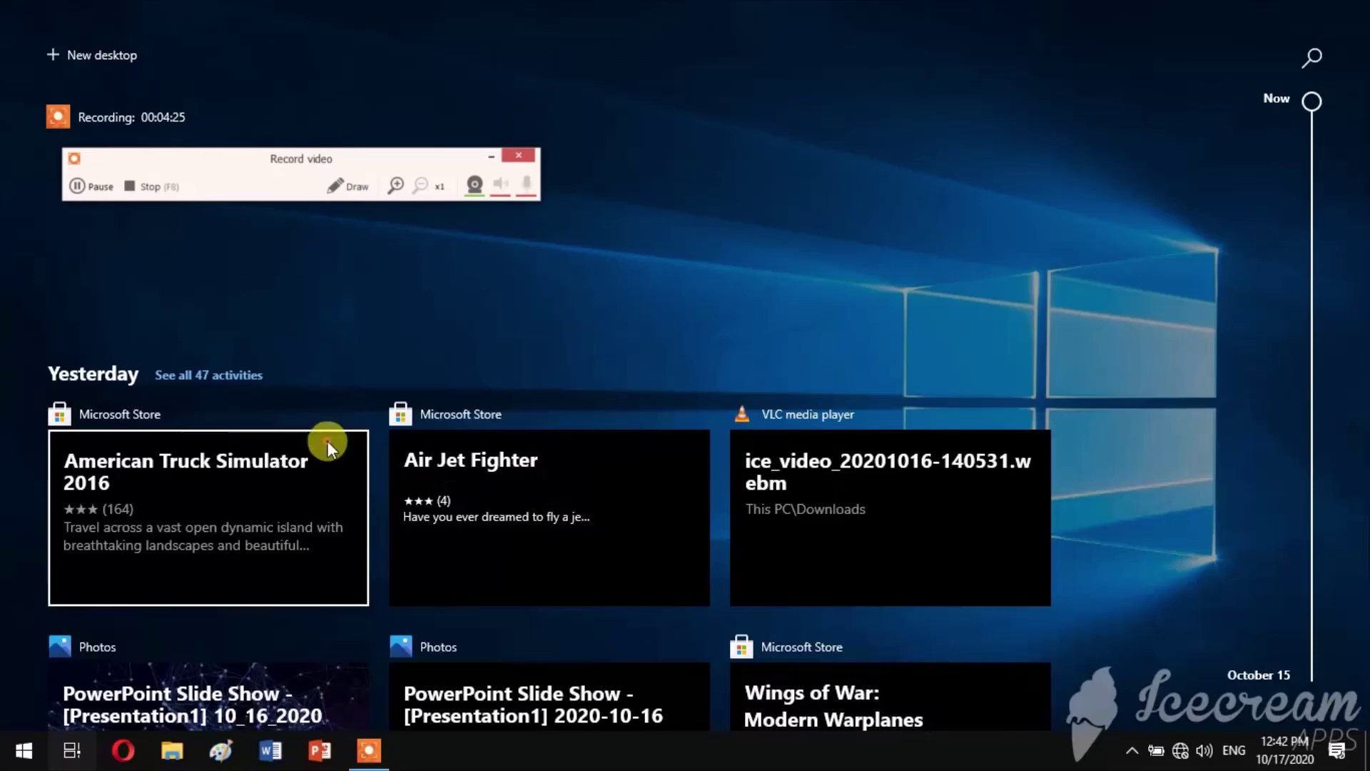
right_click(327, 439)
click(369, 527)
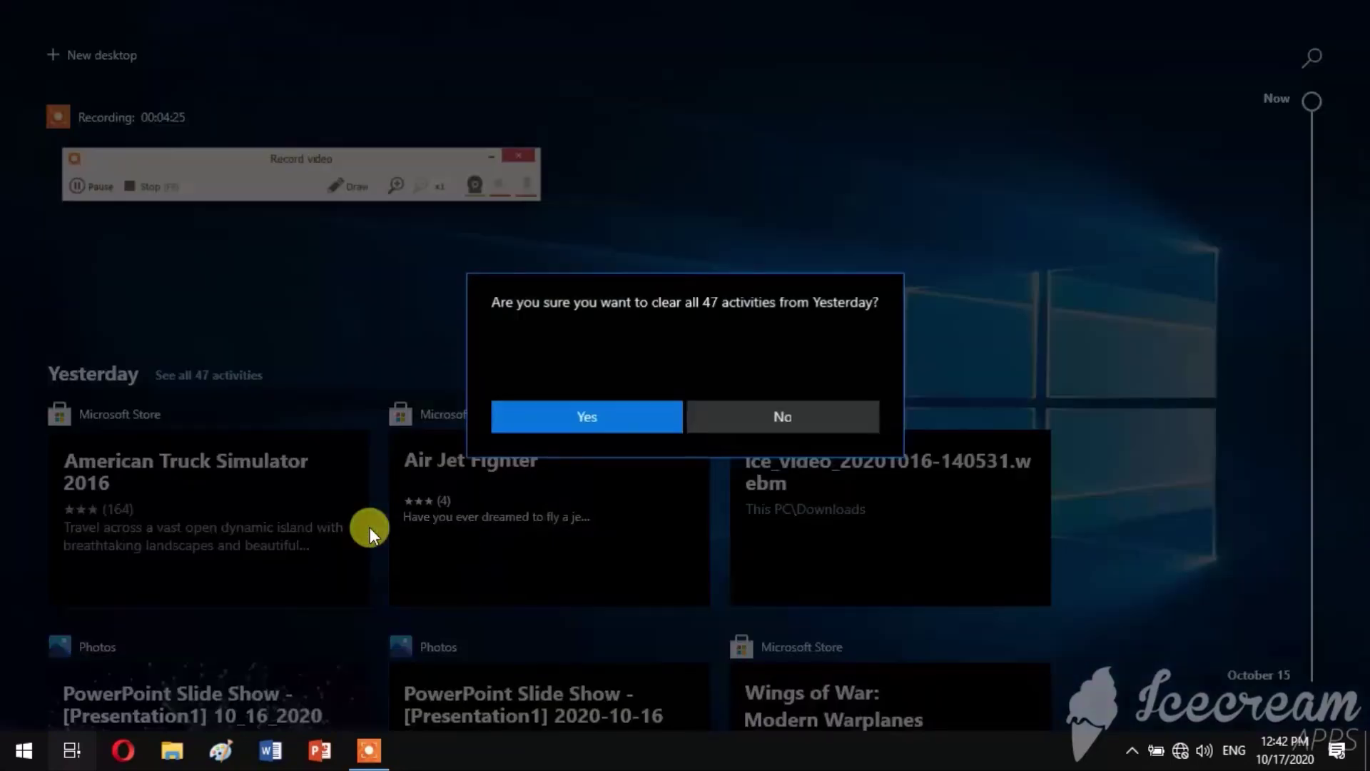
click(658, 407)
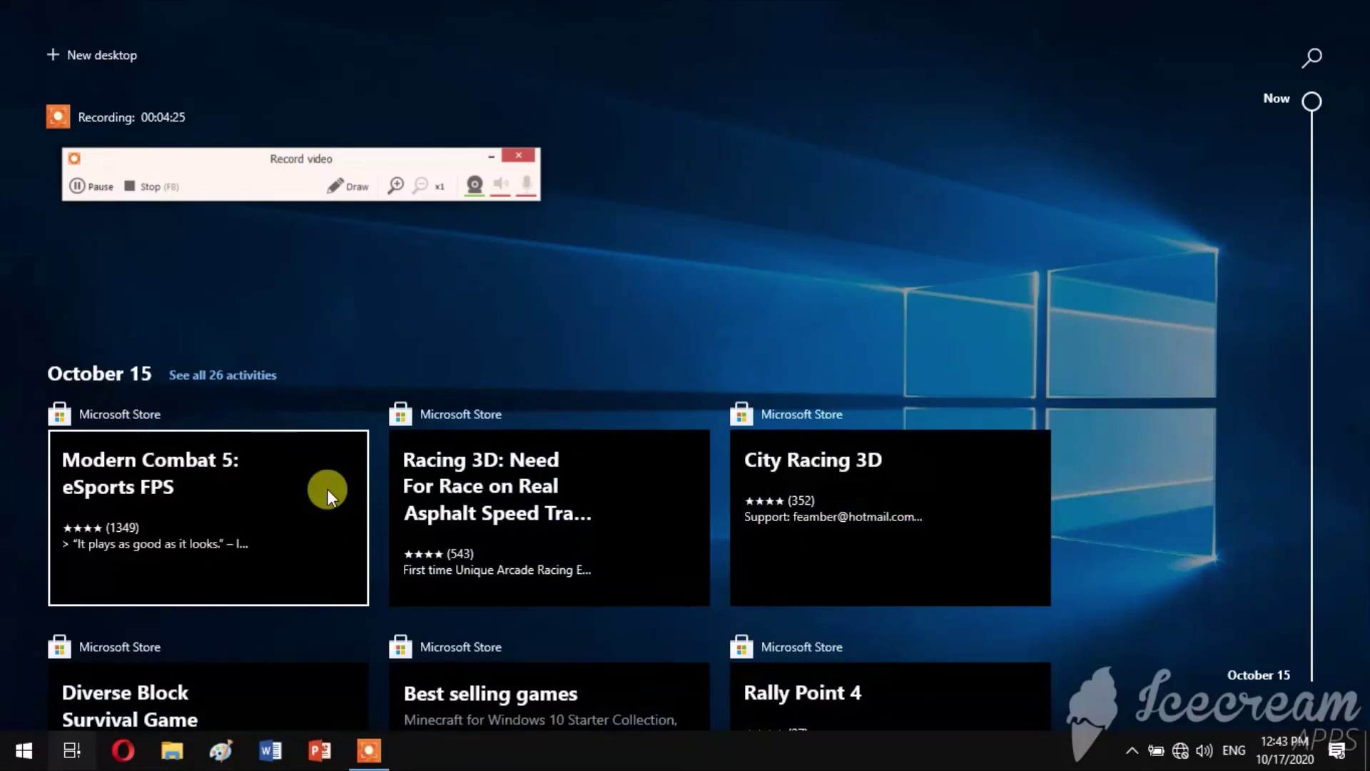
right_click(327, 489)
click(388, 578)
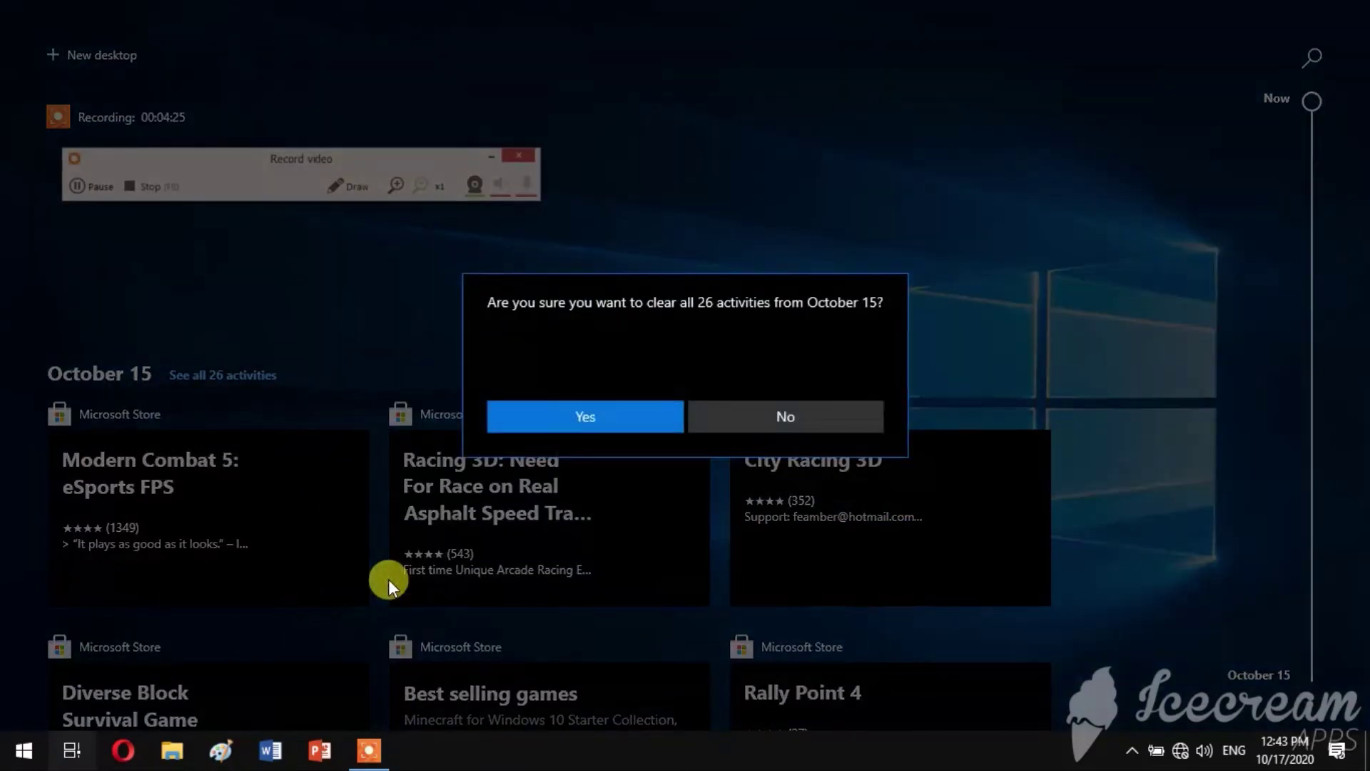
click(618, 425)
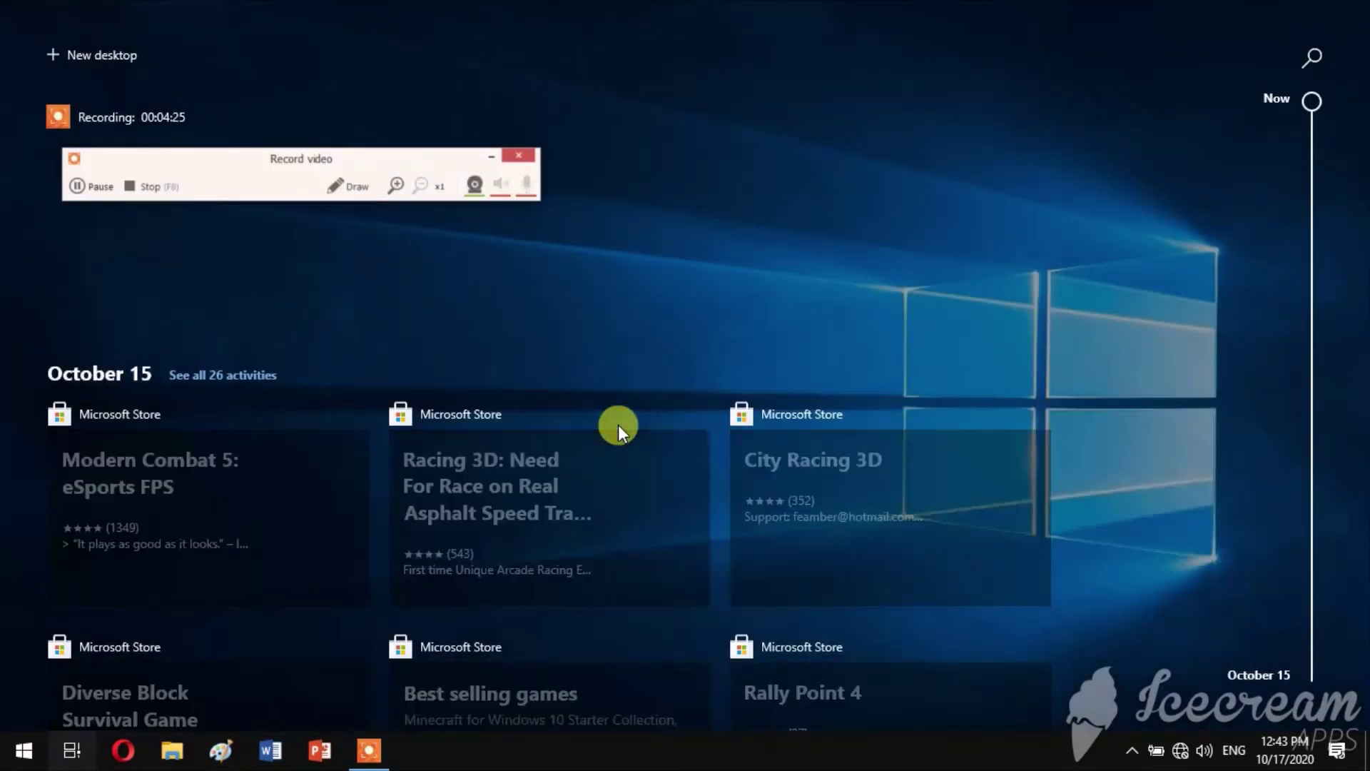